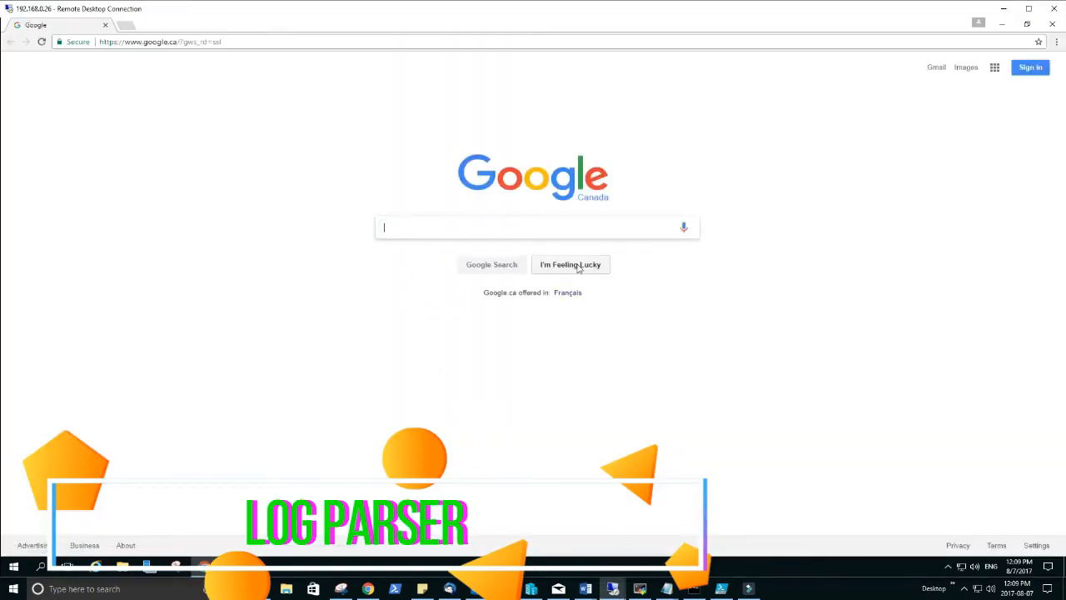
type("download ")
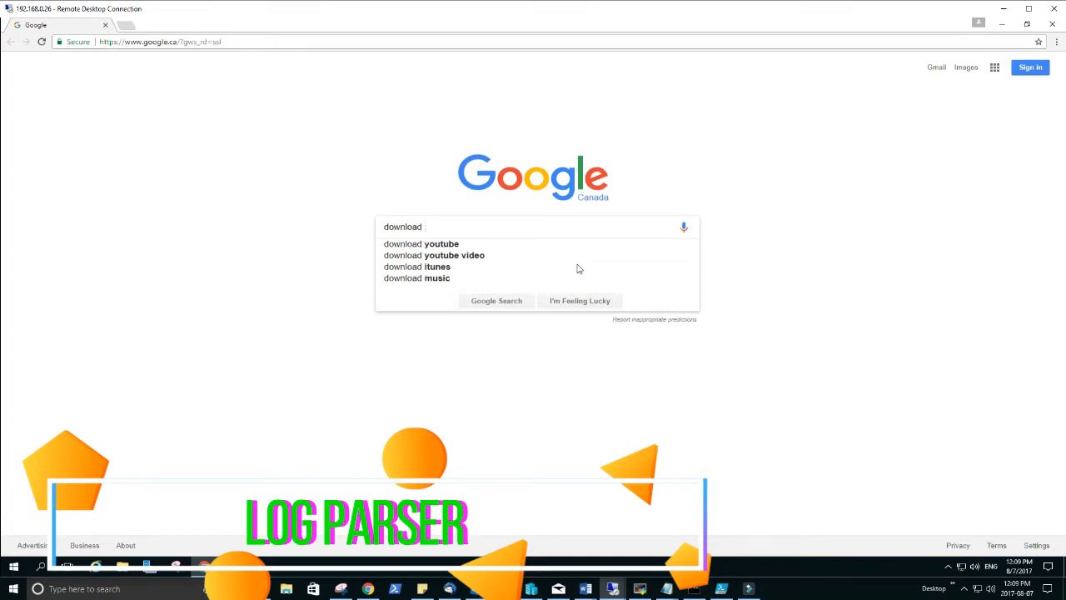
type("log pa")
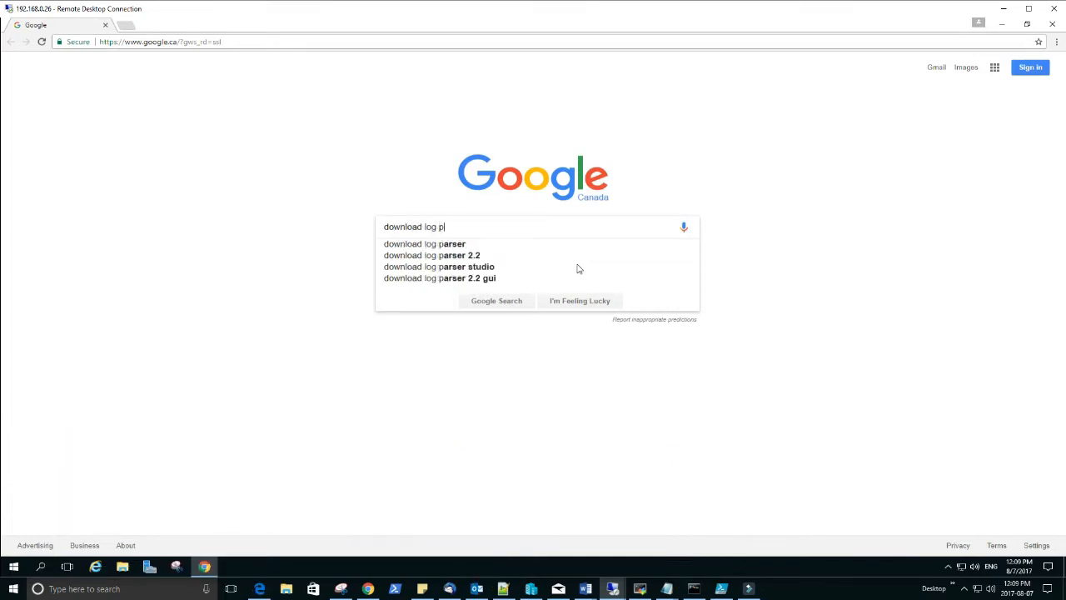
- Search Google for 'download log parser 2.2' via the suggestion
left_click(433, 255)
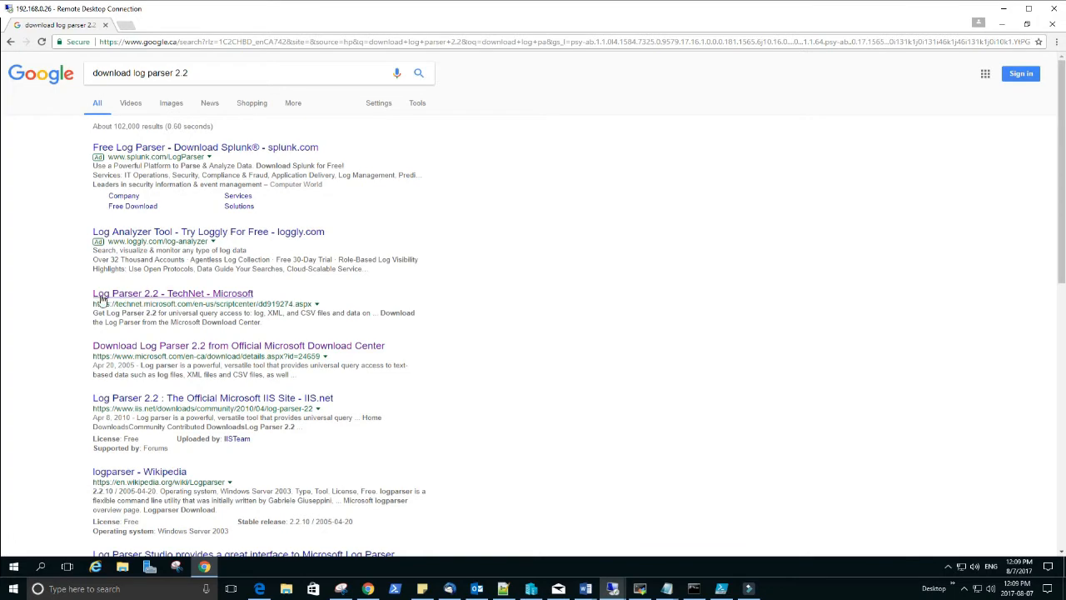
- Start the LogParser.msi download from the TechNet page's Download Center link
left_click(164, 295)
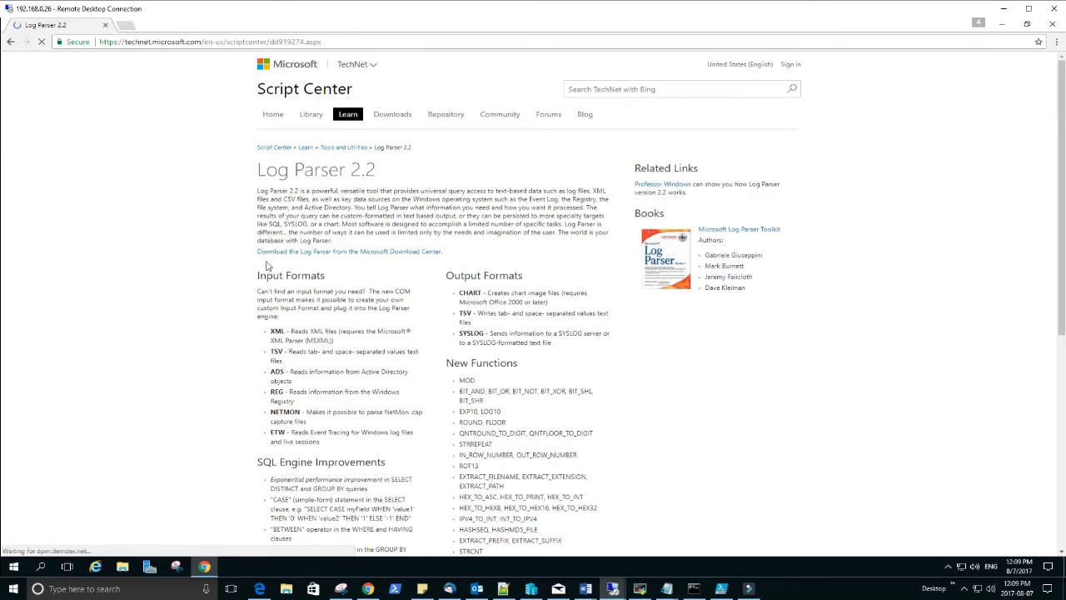
left_click(349, 253)
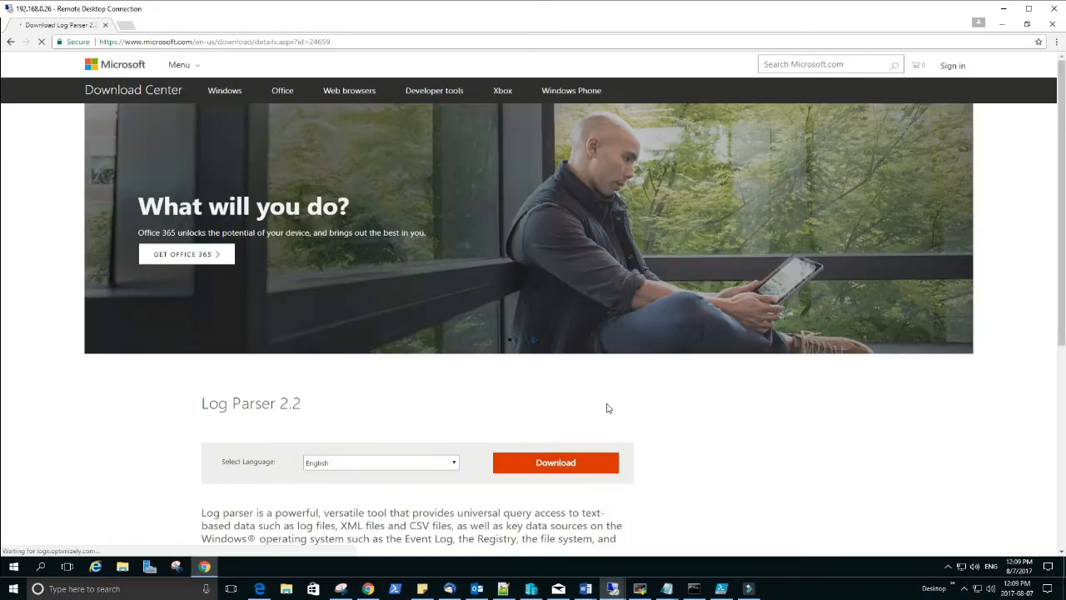
scroll(683, 330, "down", 3)
scroll(683, 330, "down", 3)
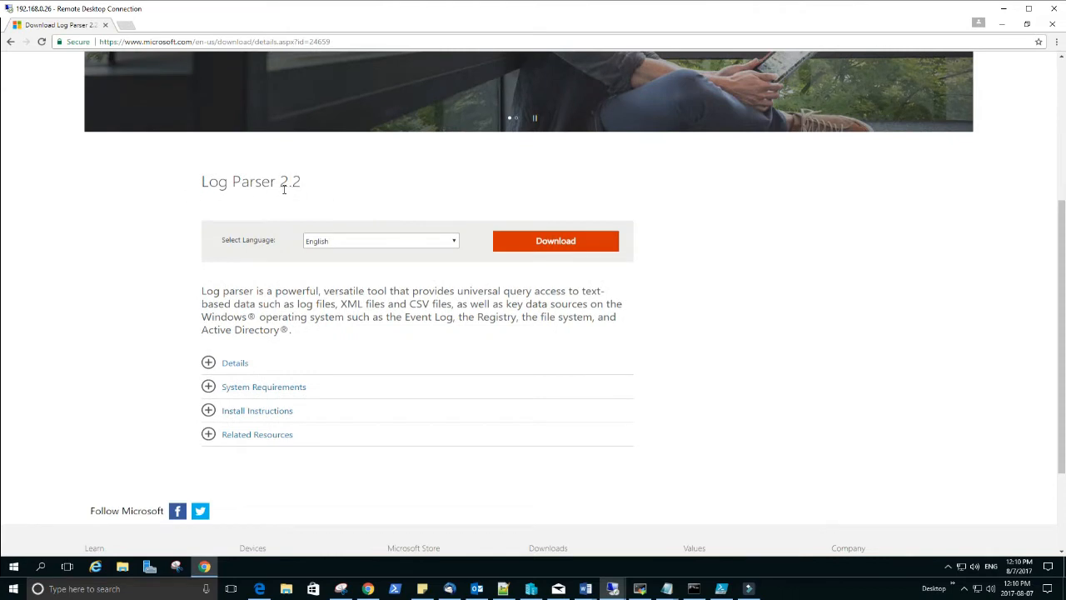
left_click(556, 241)
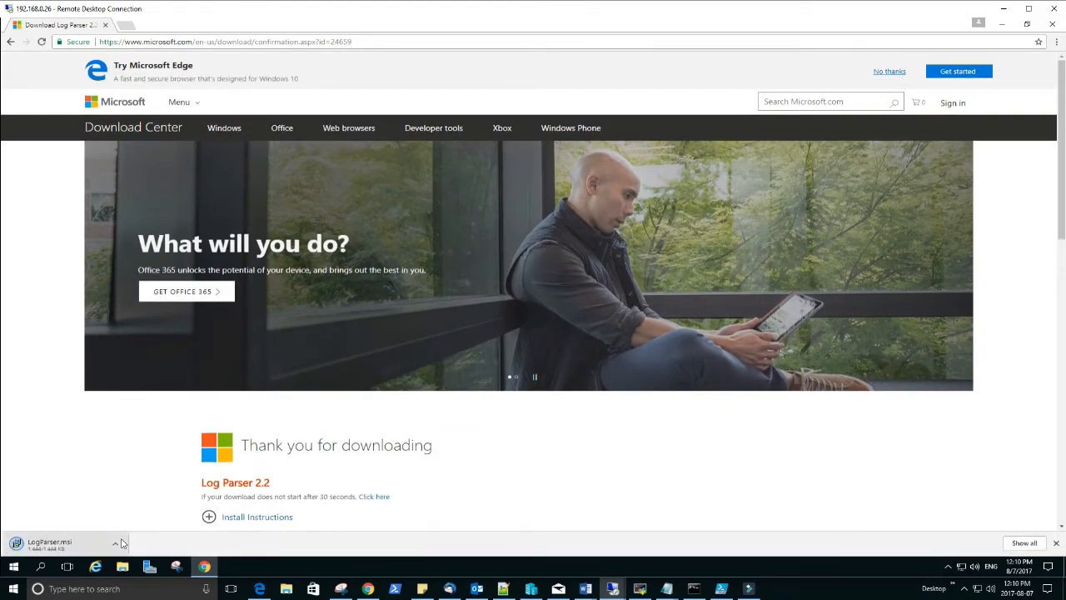
- Run the downloaded LogParser.msi installer and advance past its welcome page
left_click(115, 543)
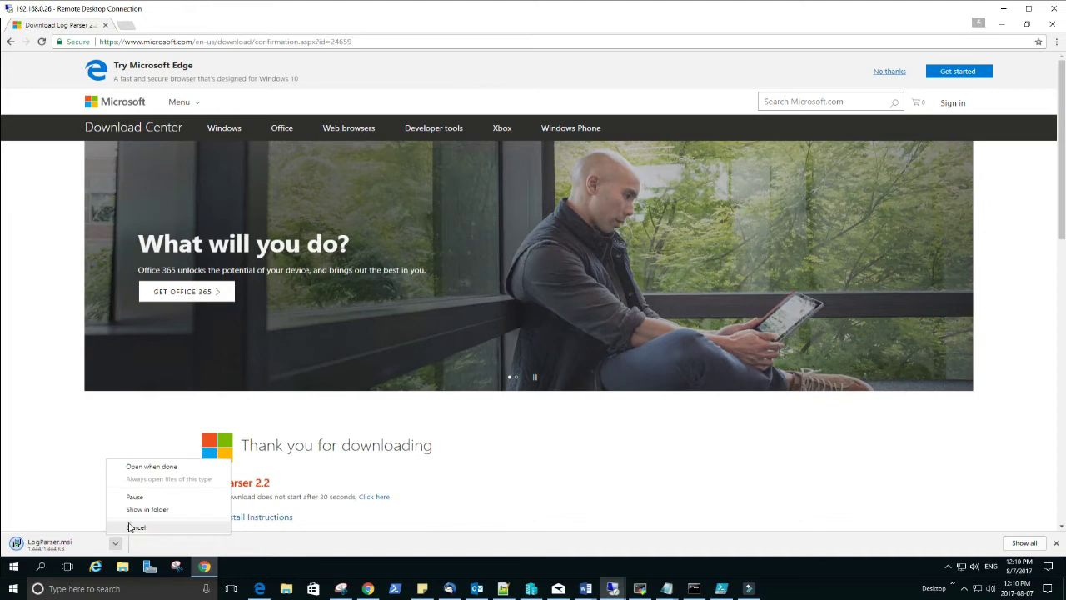
left_click(158, 470)
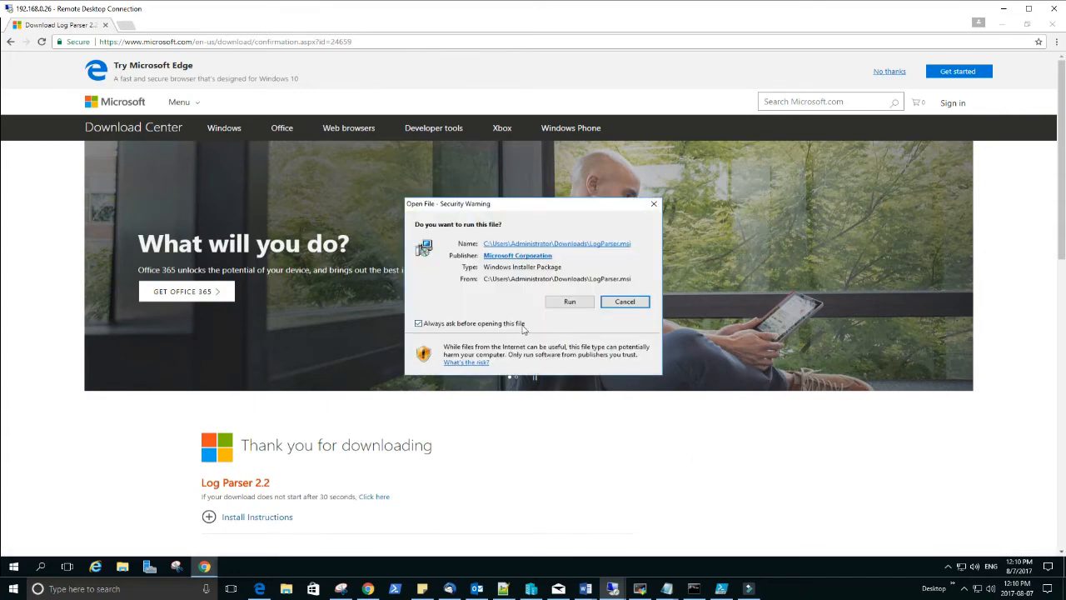
left_click(569, 302)
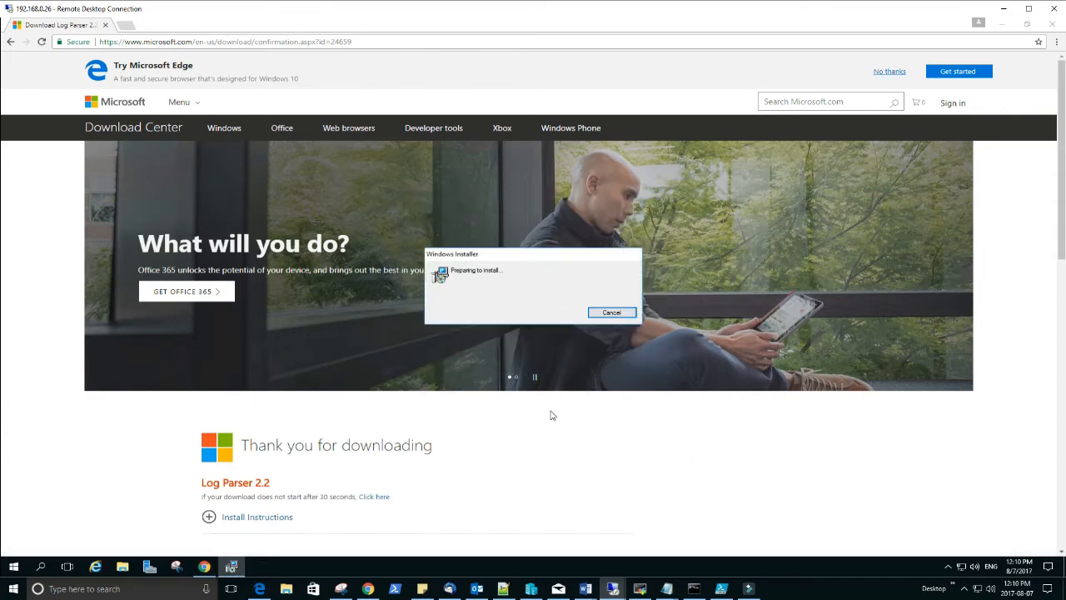
left_click(591, 372)
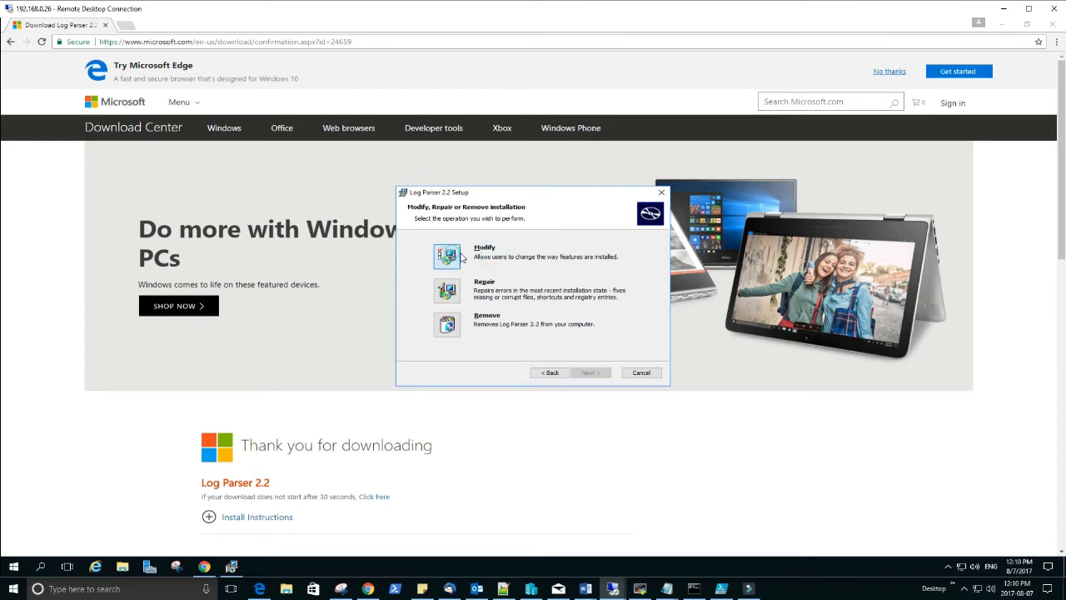
- Install Log Parser 2.2 via Modify with default features and finish the wizard
left_click(448, 255)
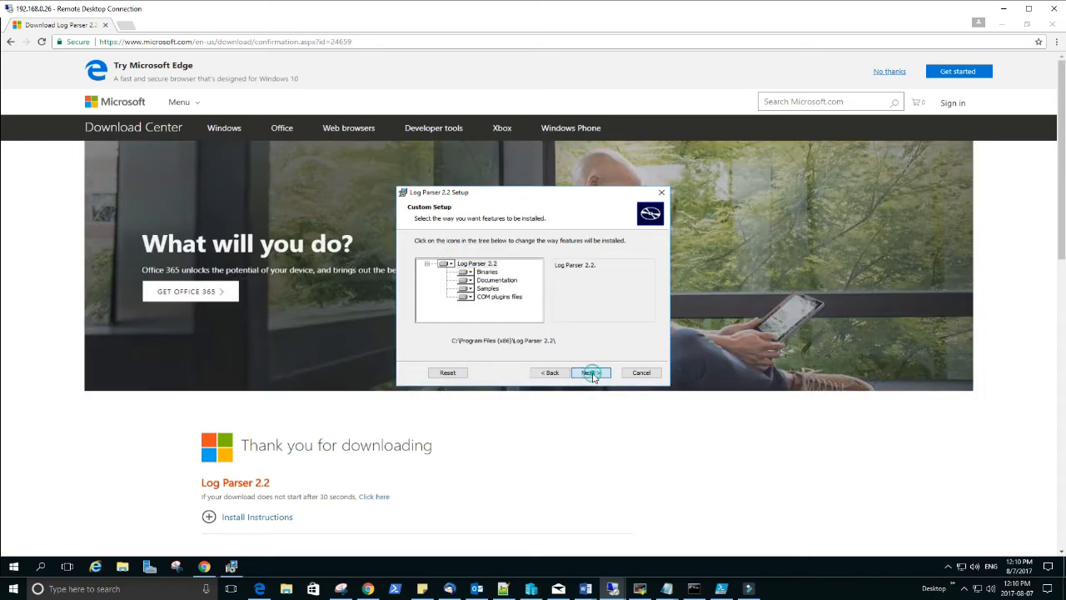
left_click(591, 372)
left_click(590, 375)
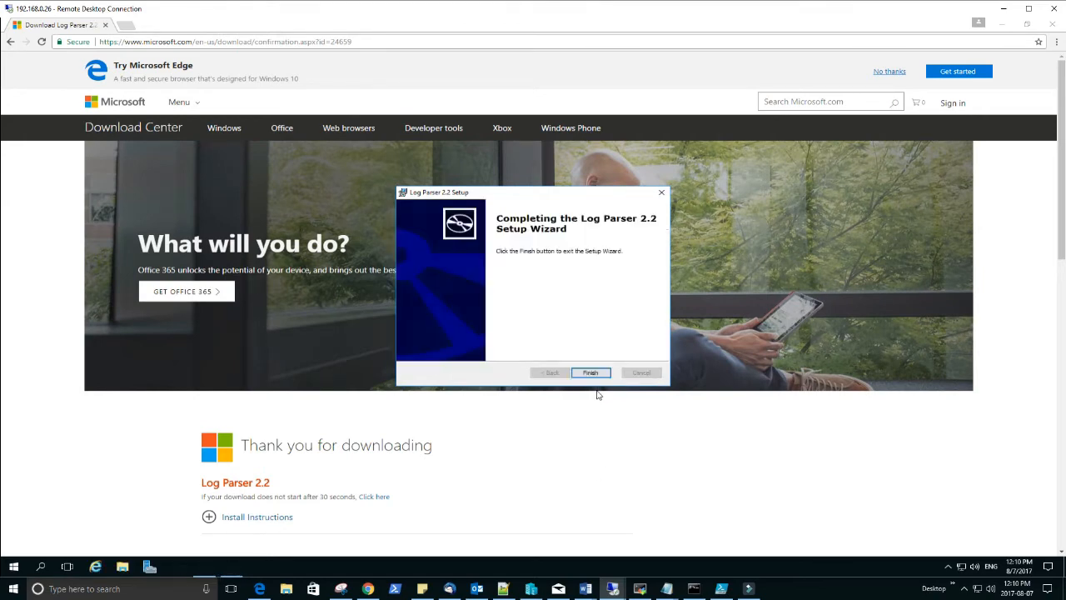
left_click(591, 372)
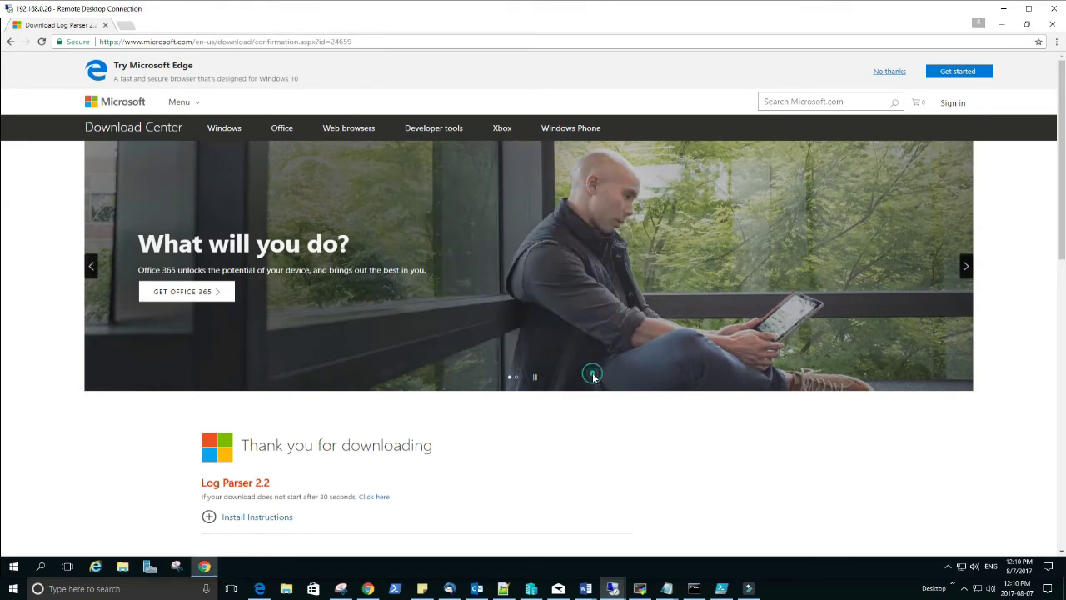
- Close Chrome and bring up File Explorer
left_click(1053, 26)
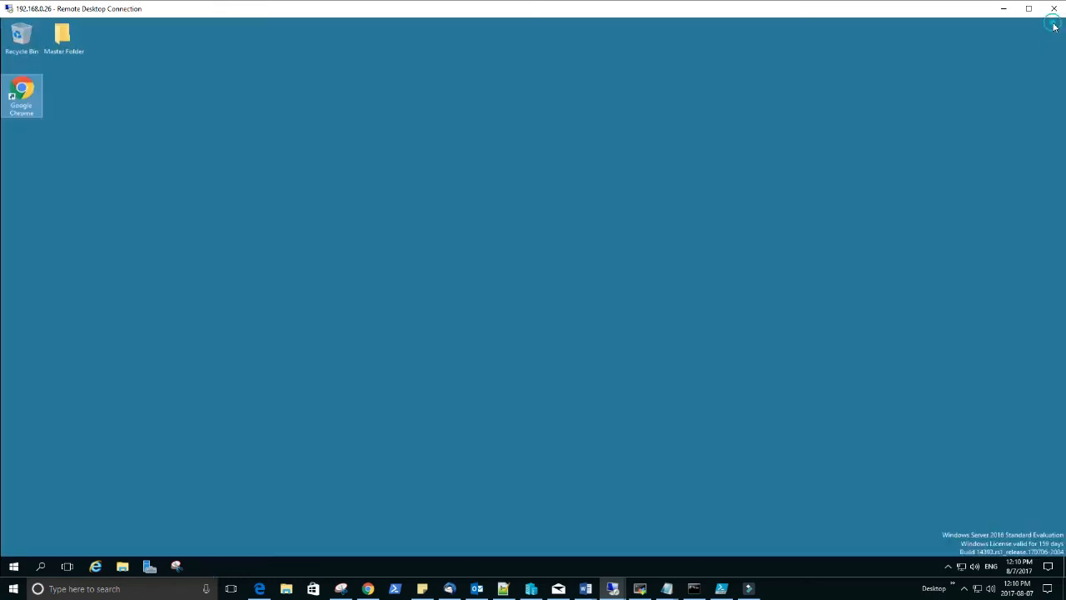
left_click(160, 550)
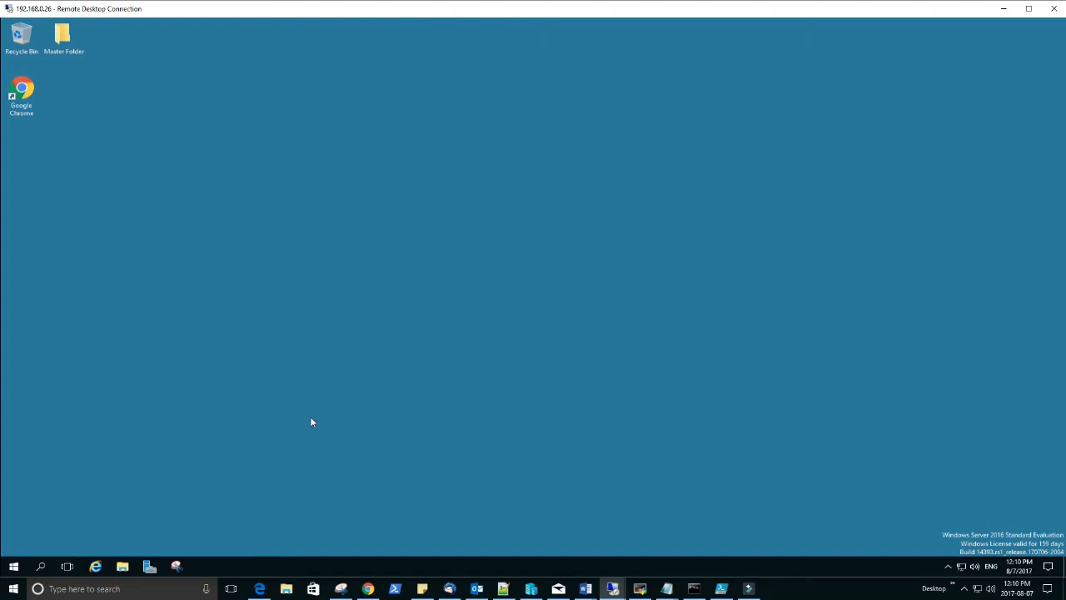
key("super+e")
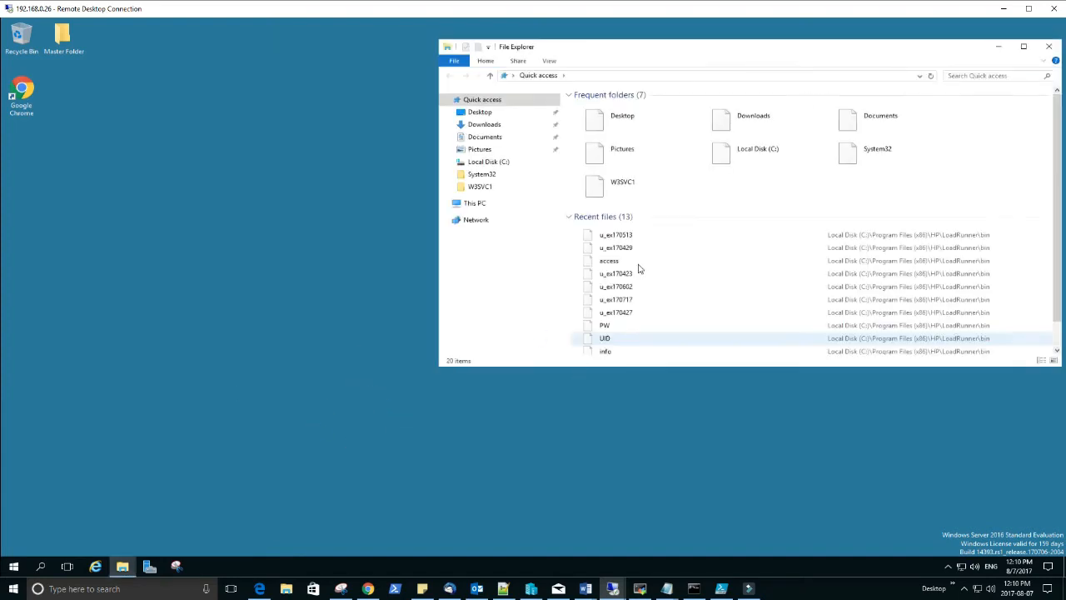
- Browse to C:\Program Files (x86)\Log Parser 2.2, showing LogParser.exe and its DLL
left_click(489, 289)
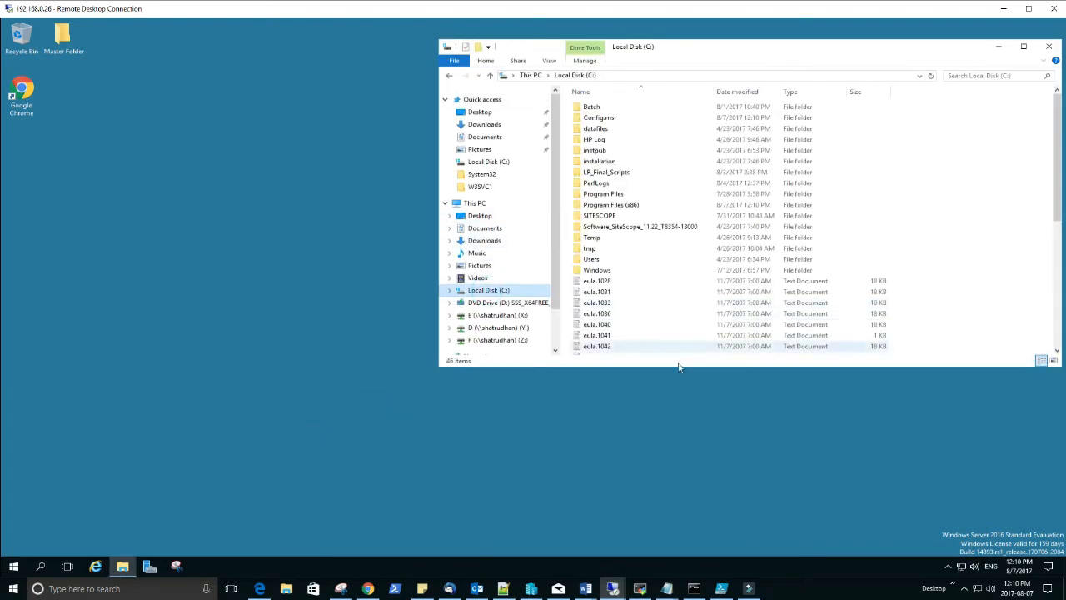
double_click(610, 204)
double_click(603, 161)
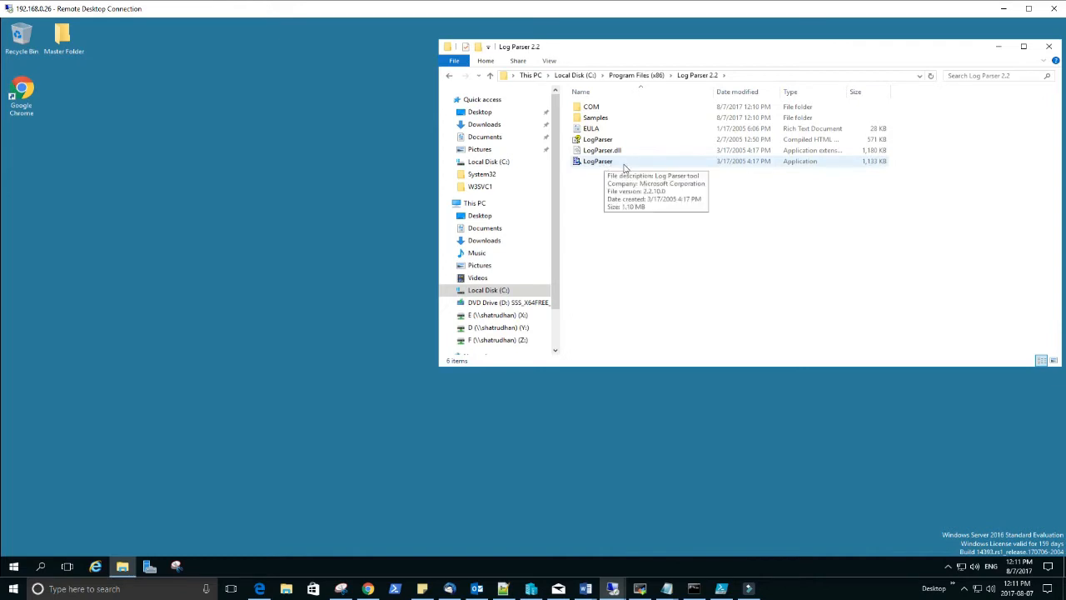
right_click(14, 567)
- In an admin Command Prompt at C:\, run logparser /? and get the not-recognized error
left_click(65, 406)
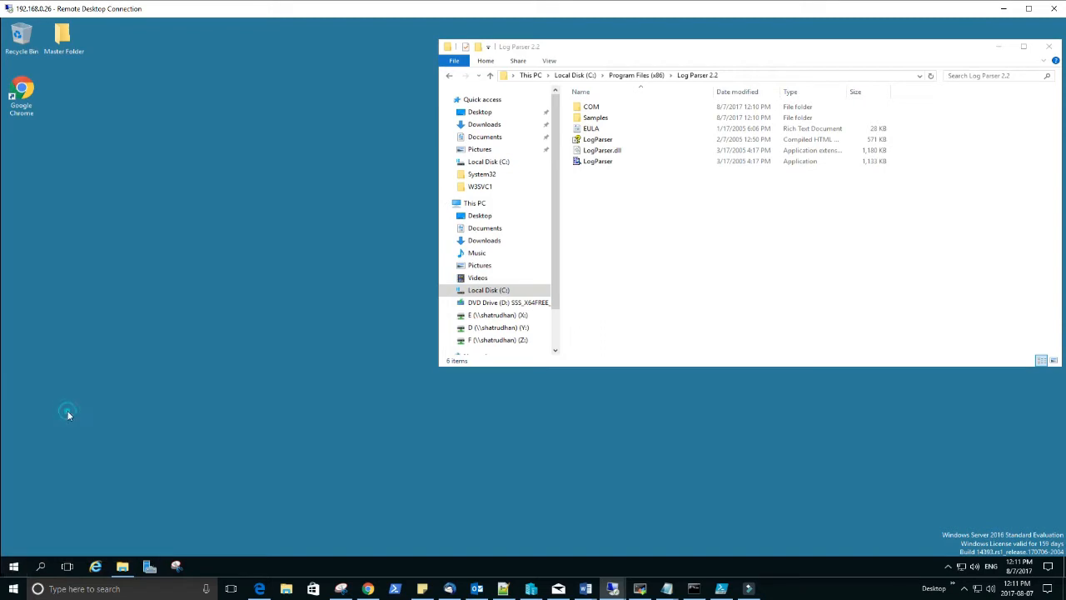
type("cd\\")
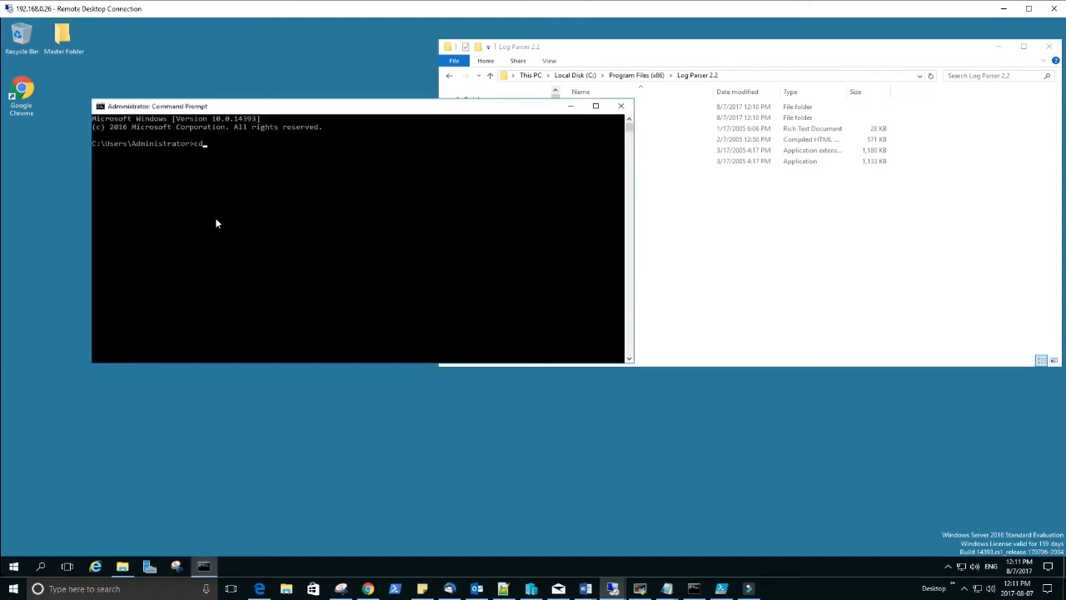
key("Return")
type("logparser")
type(" /?")
key("Return")
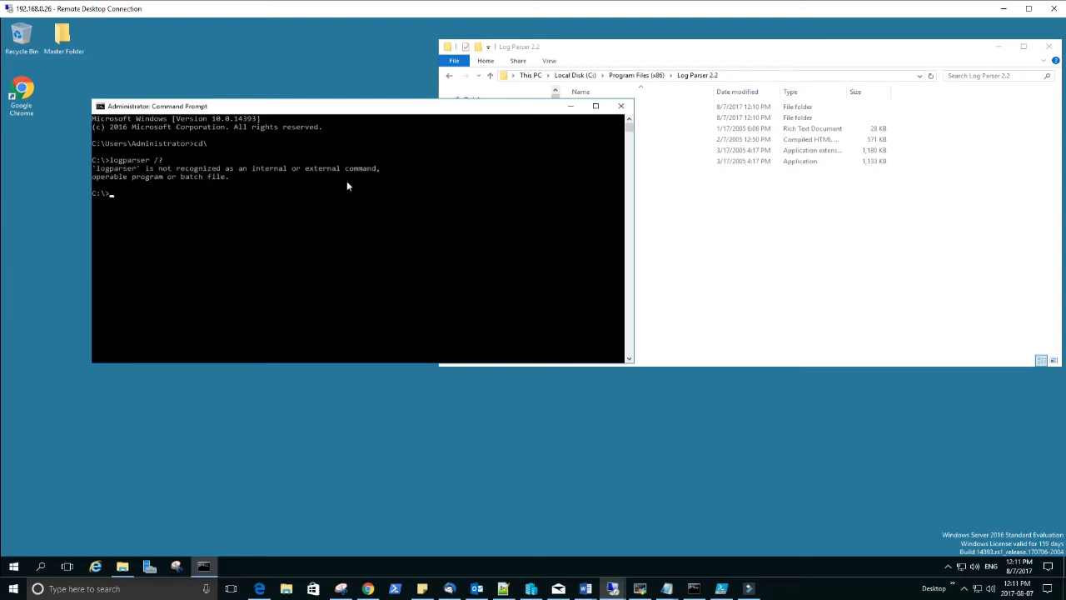
left_click(689, 232)
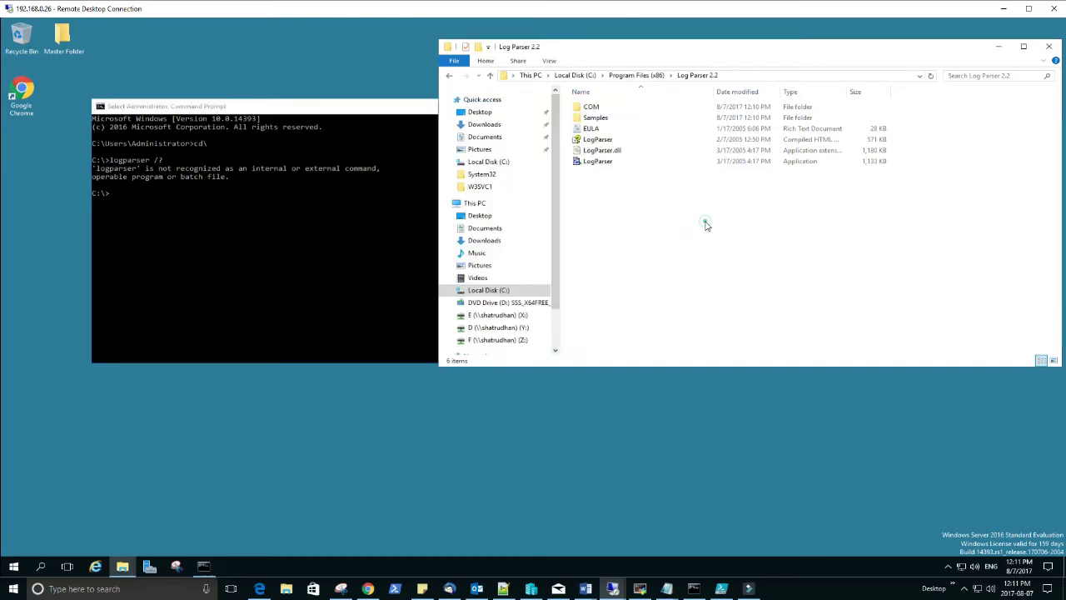
- Copy LogParser.exe and navigate up into the C:\Windows folder
left_click(598, 160)
right_click(600, 161)
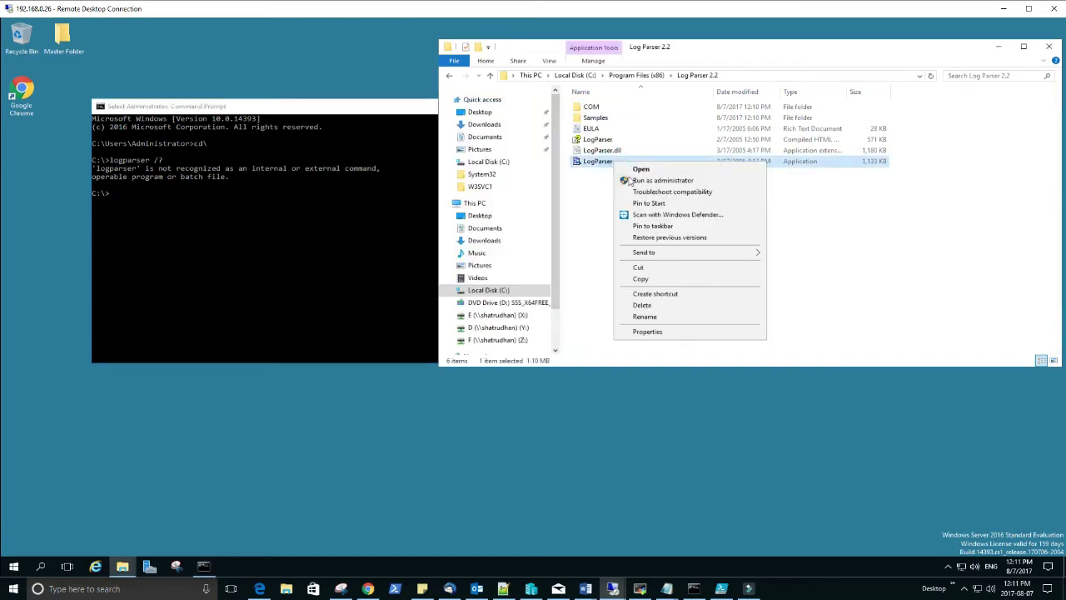
left_click(643, 280)
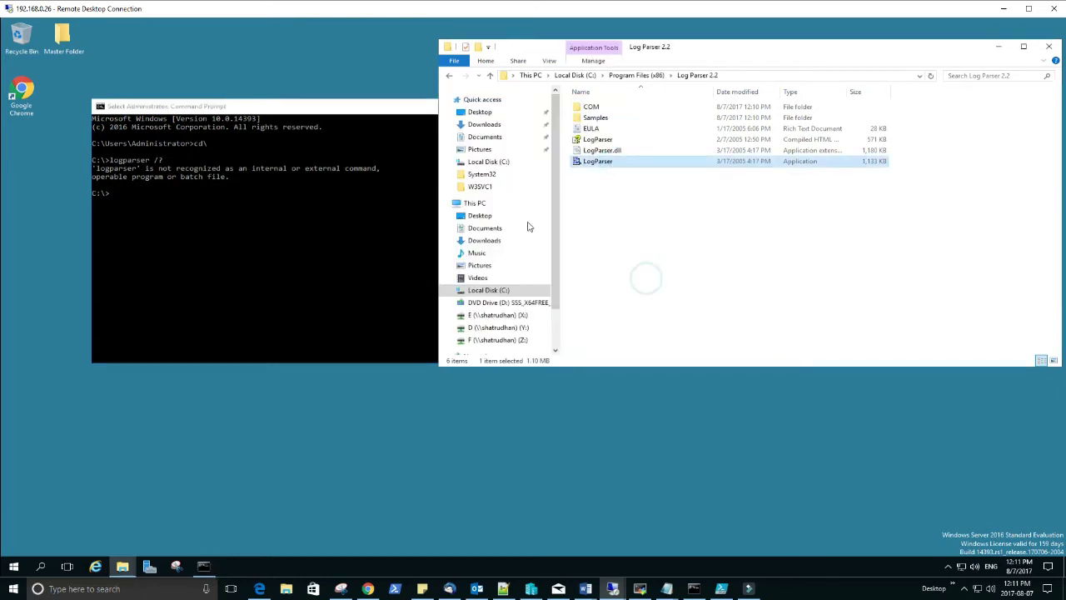
left_click(487, 77)
left_click(490, 76)
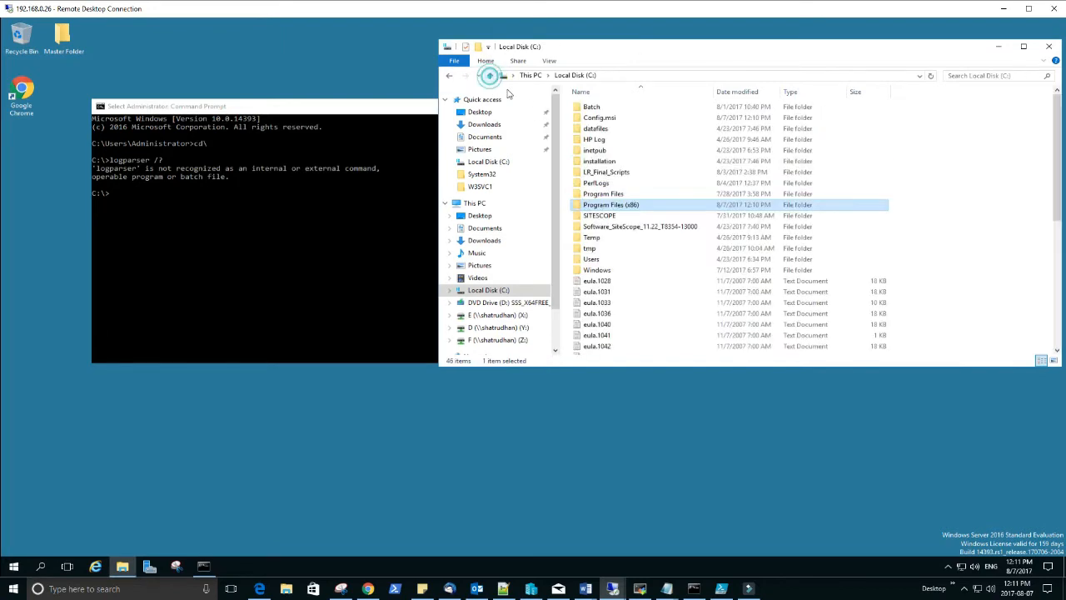
double_click(596, 270)
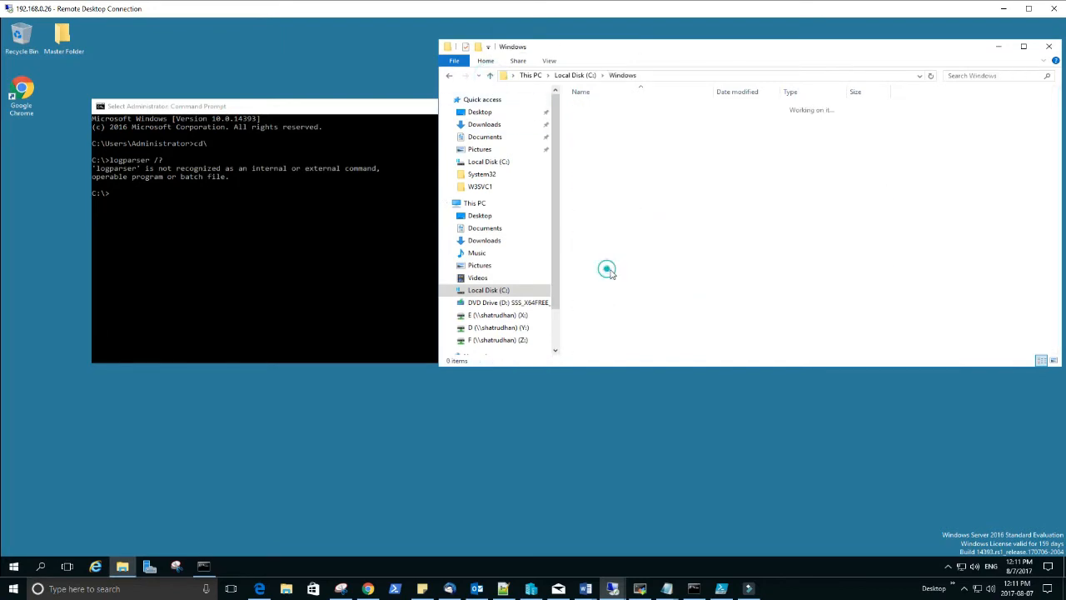
scroll(658, 259, "down", 3)
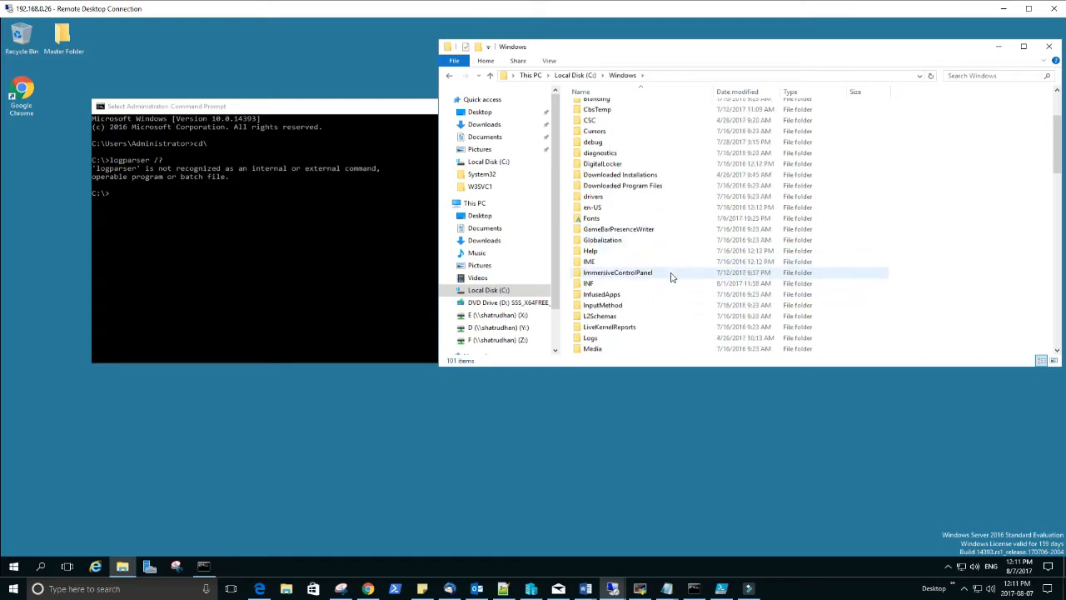
scroll(671, 276, "down", 3)
scroll(671, 276, "down", 2)
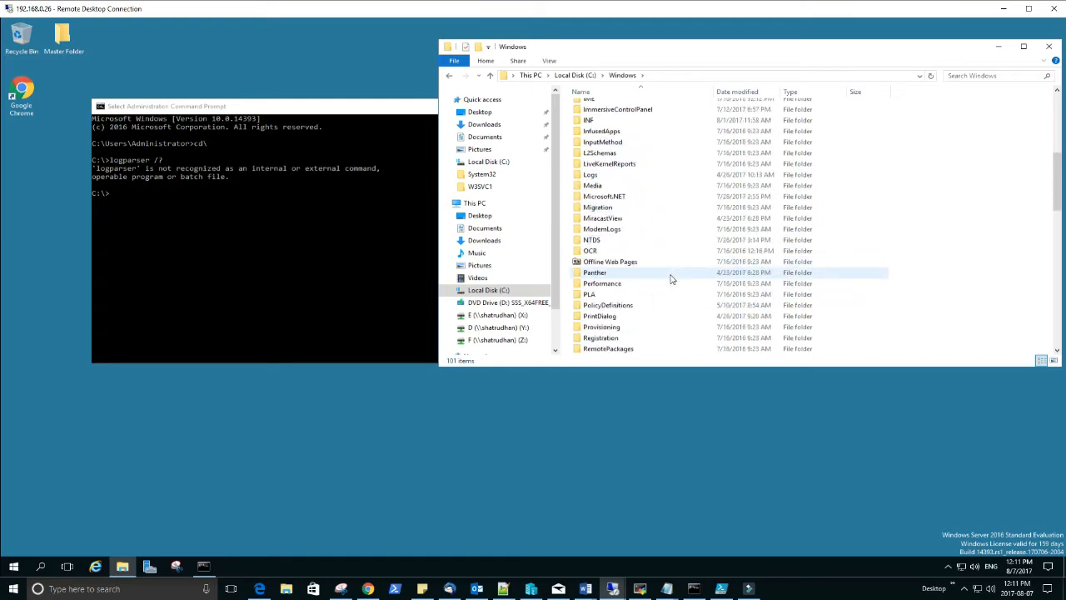
scroll(671, 277, "down", 3)
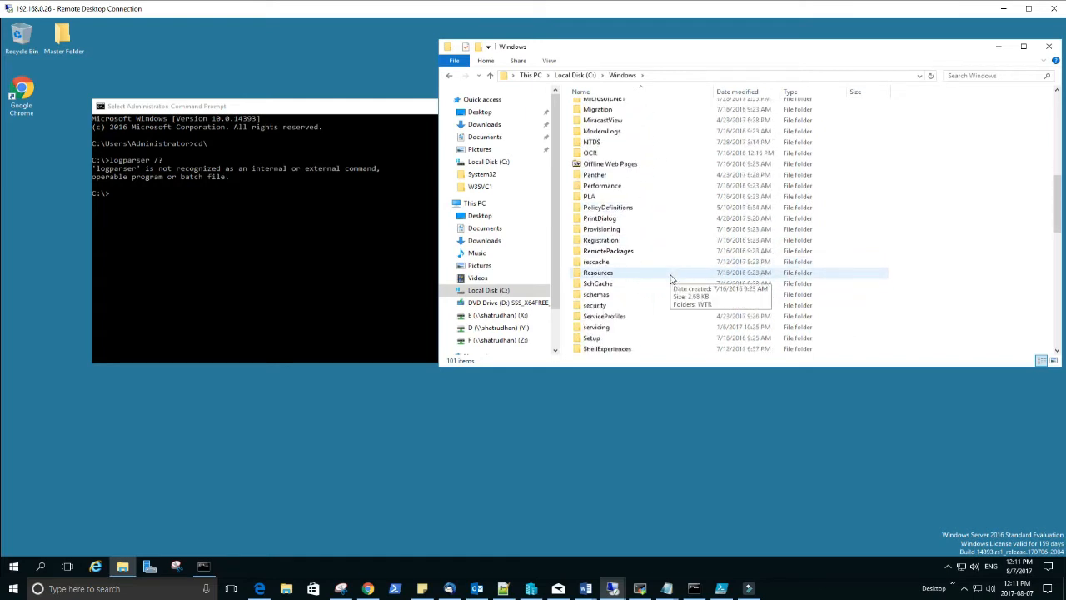
scroll(672, 277, "down", 3)
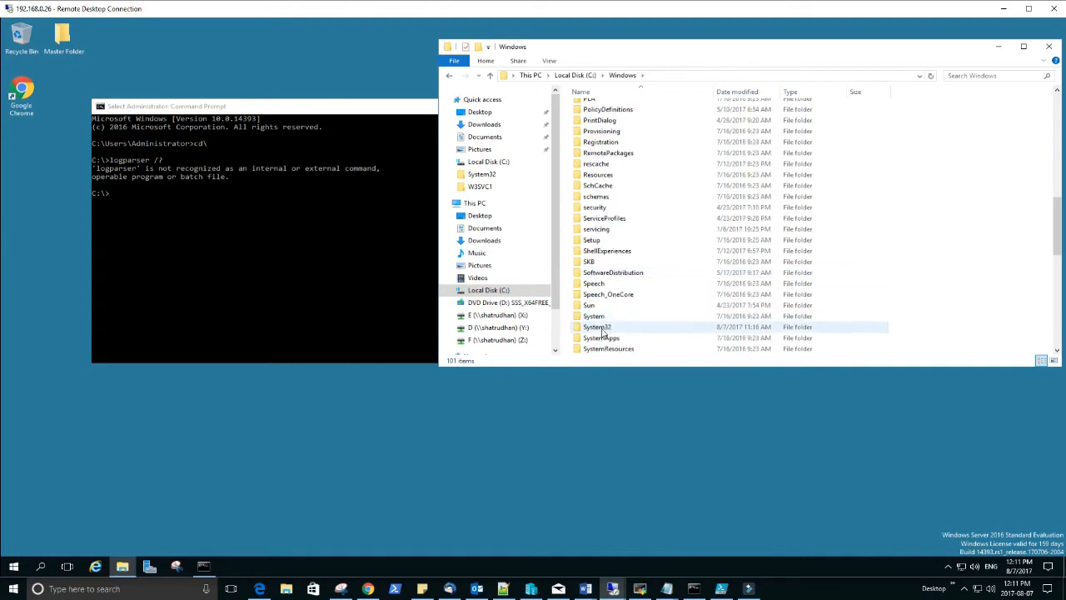
- Paste LogParser.exe into C:\Windows\System32, refresh the list, and close Explorer
double_click(596, 327)
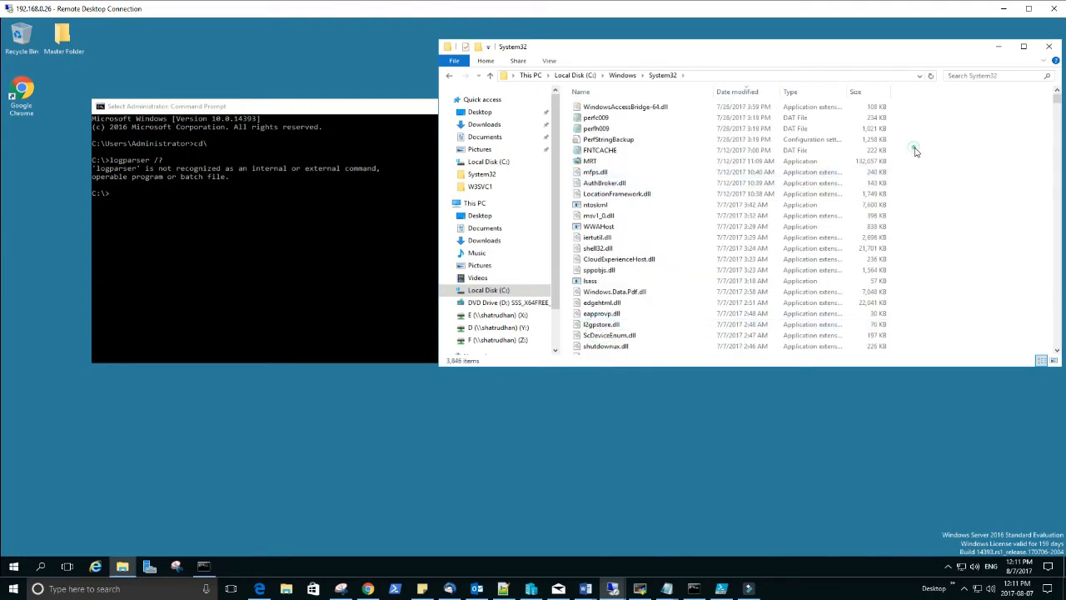
right_click(914, 150)
left_click(946, 207)
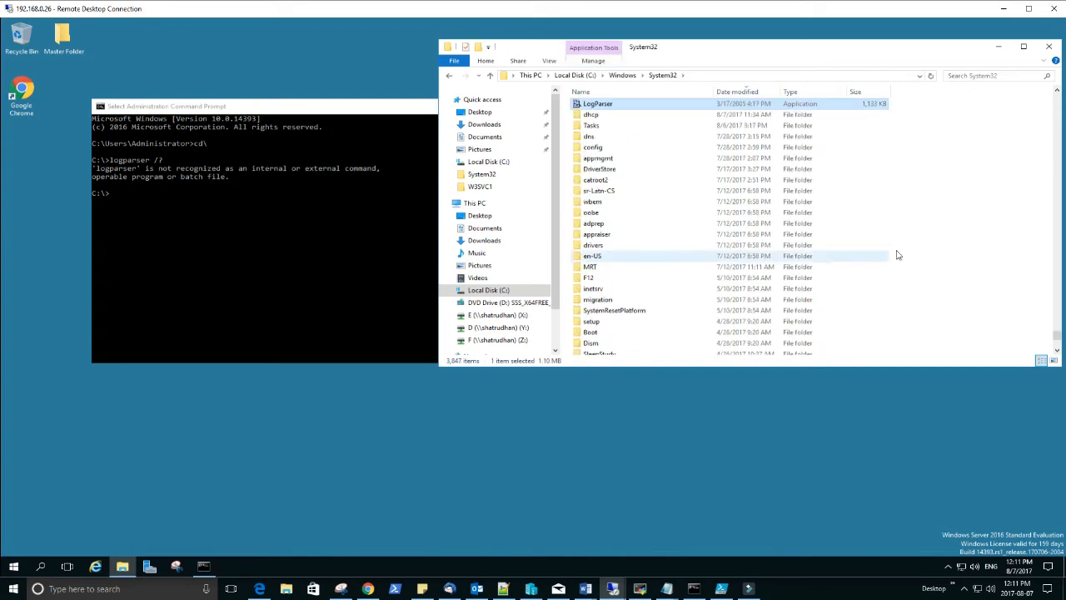
left_click(932, 80)
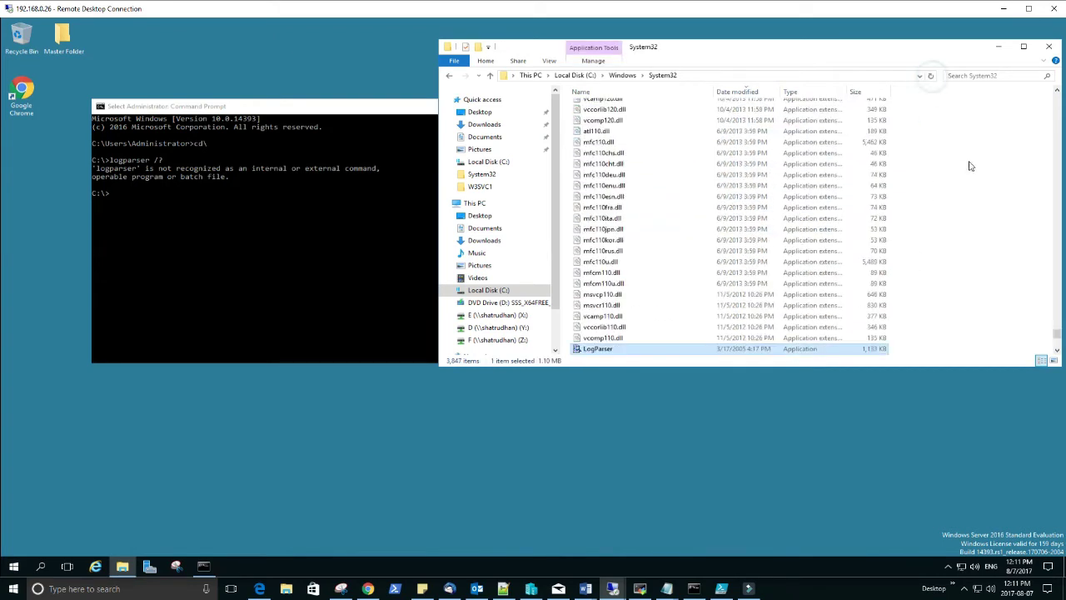
left_click(1049, 49)
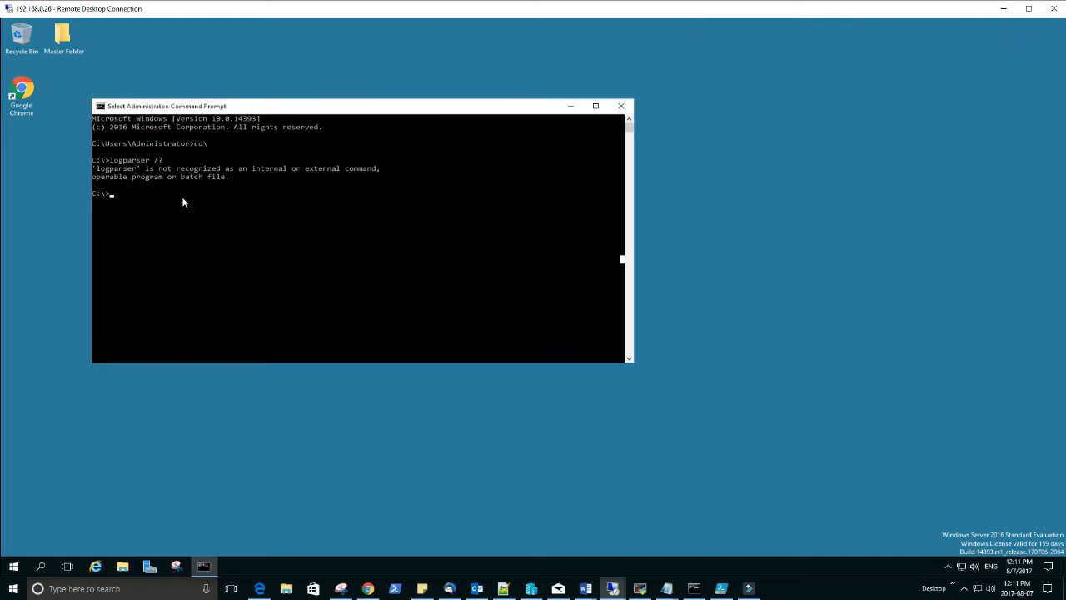
- Run logparser /? successfully, then draft logparser "select * from " -o:datagrid
key("Up")
key("Return")
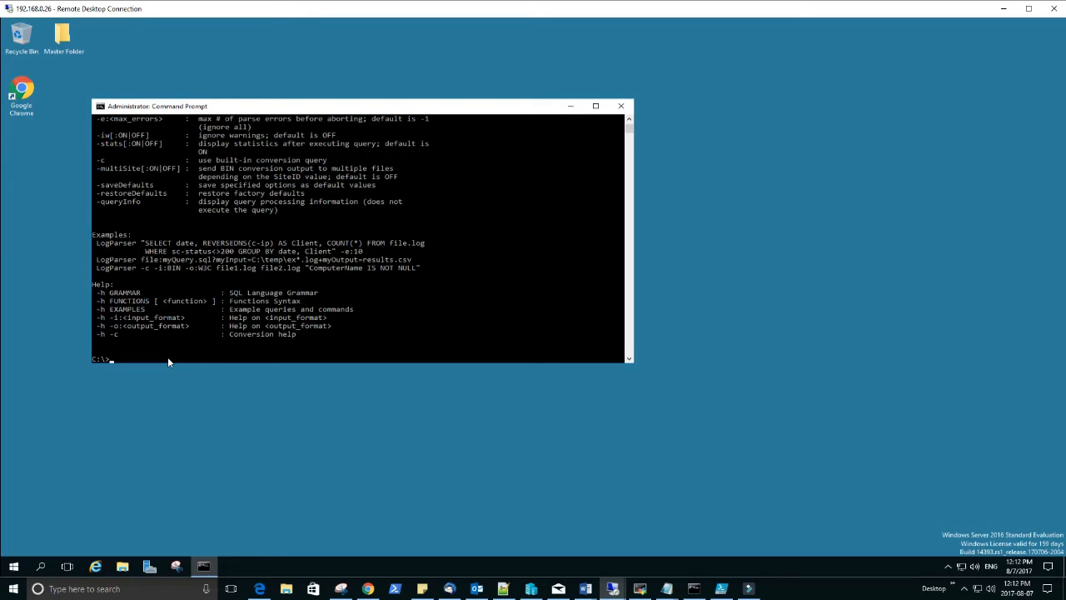
type("c")
key("BackSpace")
type("logparser \"select *")
type(" fro")
type("m ")
type("\"")
type(" -o:dat")
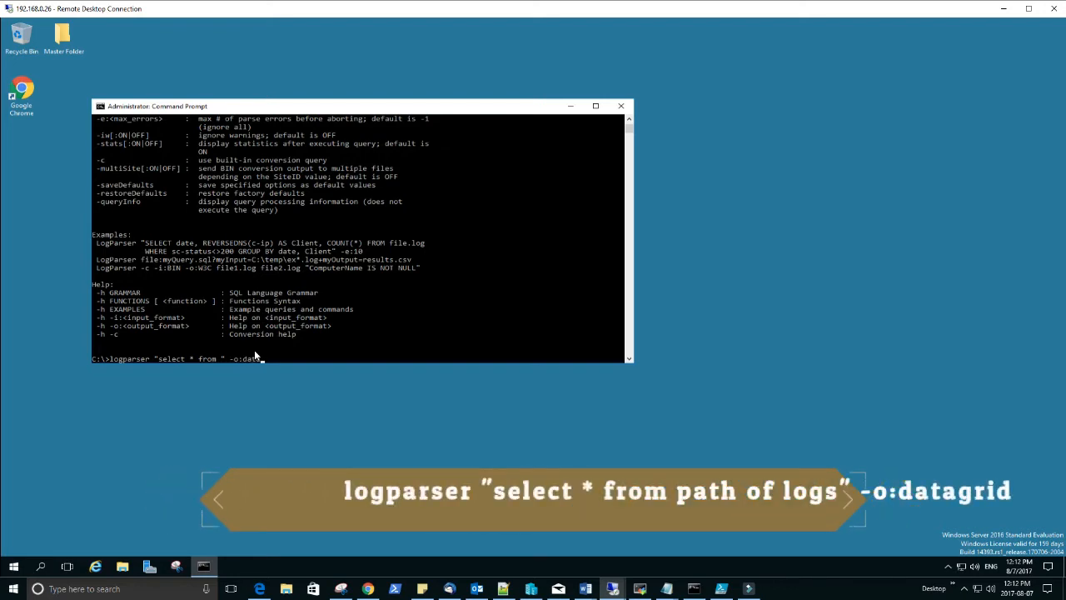
type("d")
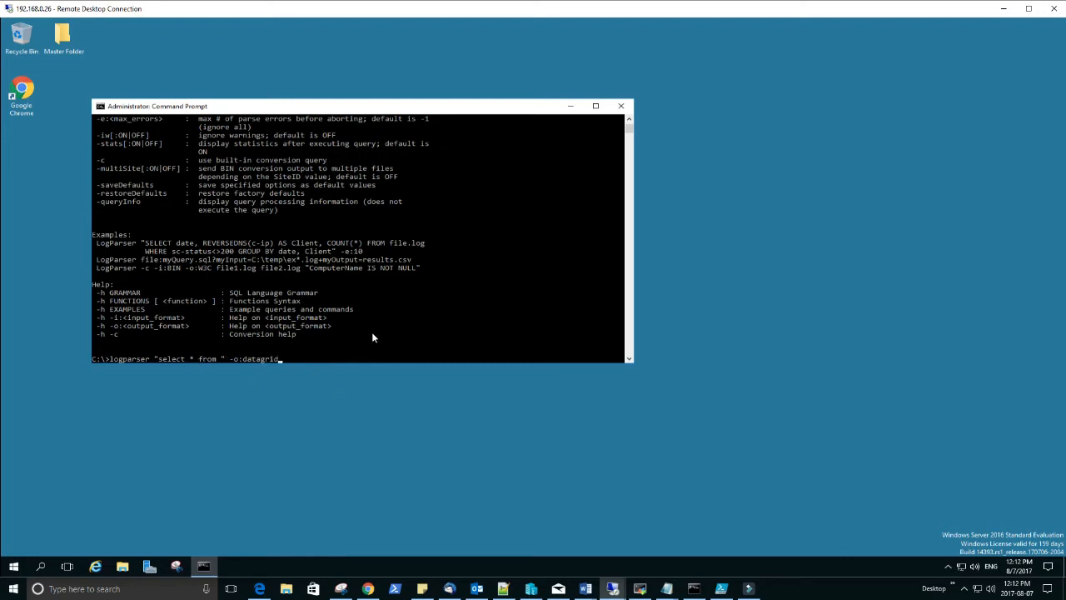
scroll(371, 332, "down", 3)
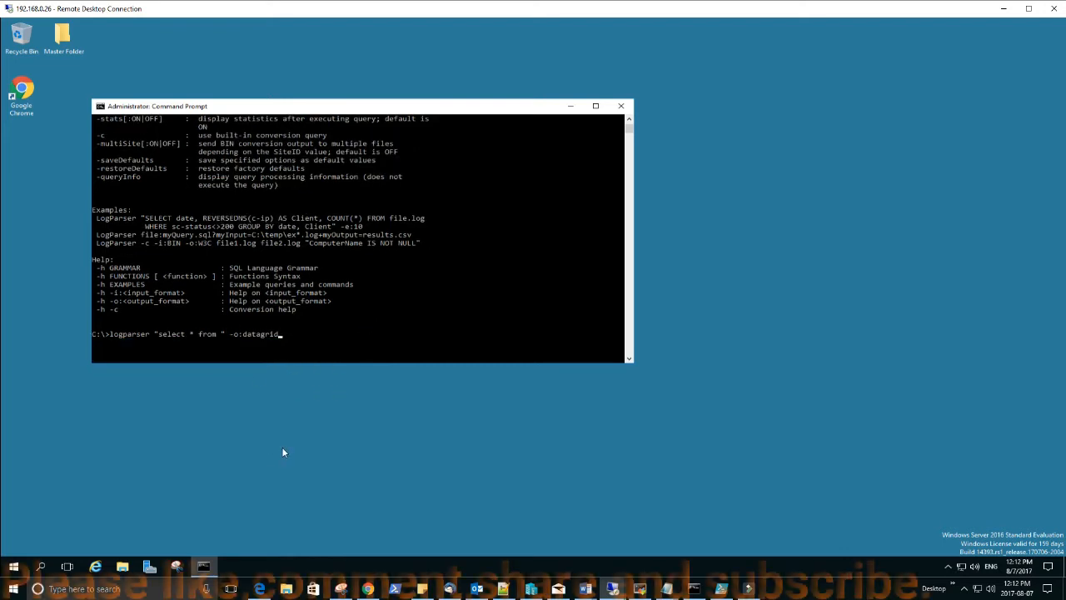
right_click(15, 567)
- Launch inetmgr from Run and select the WWW4SERVER server in IIS Manager
left_click(42, 514)
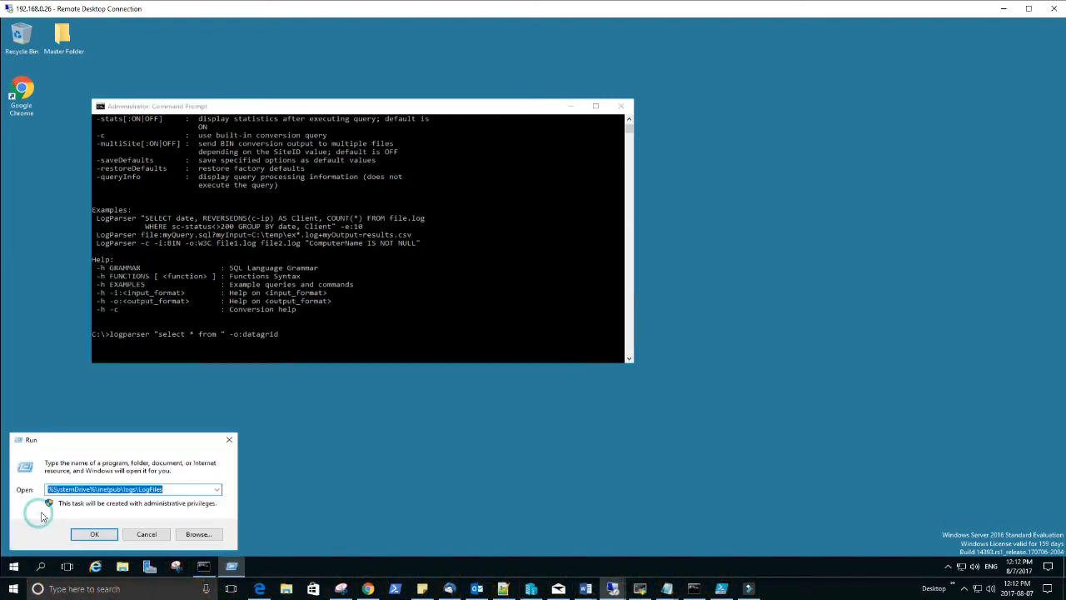
type("inet")
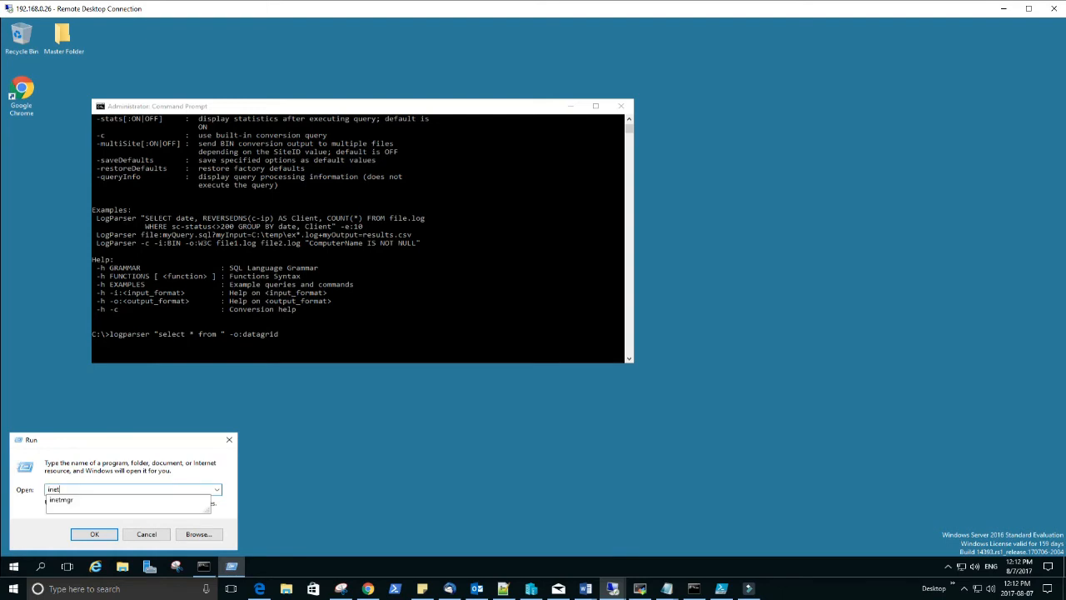
type("r")
key("Return")
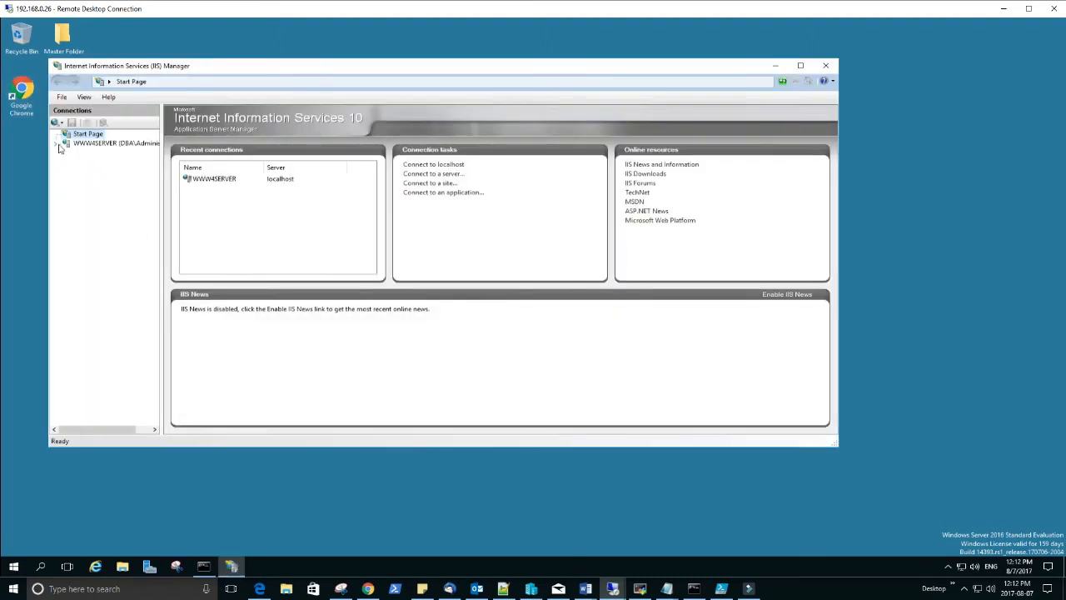
left_click(96, 144)
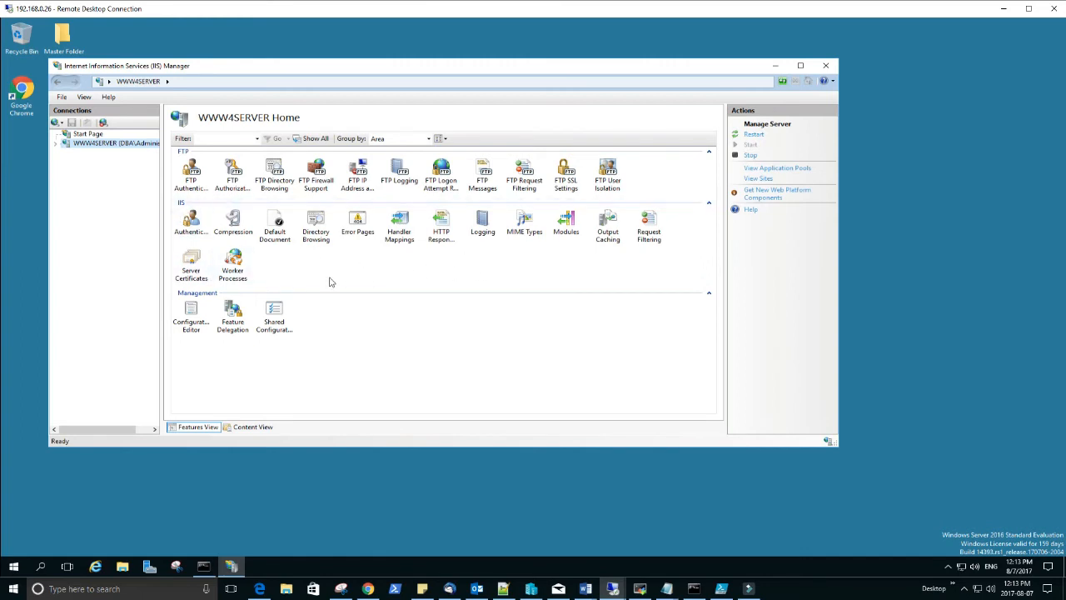
- Open Logging and select the directory path %SystemDrive%\inetpub\logs\LogFiles
double_click(487, 225)
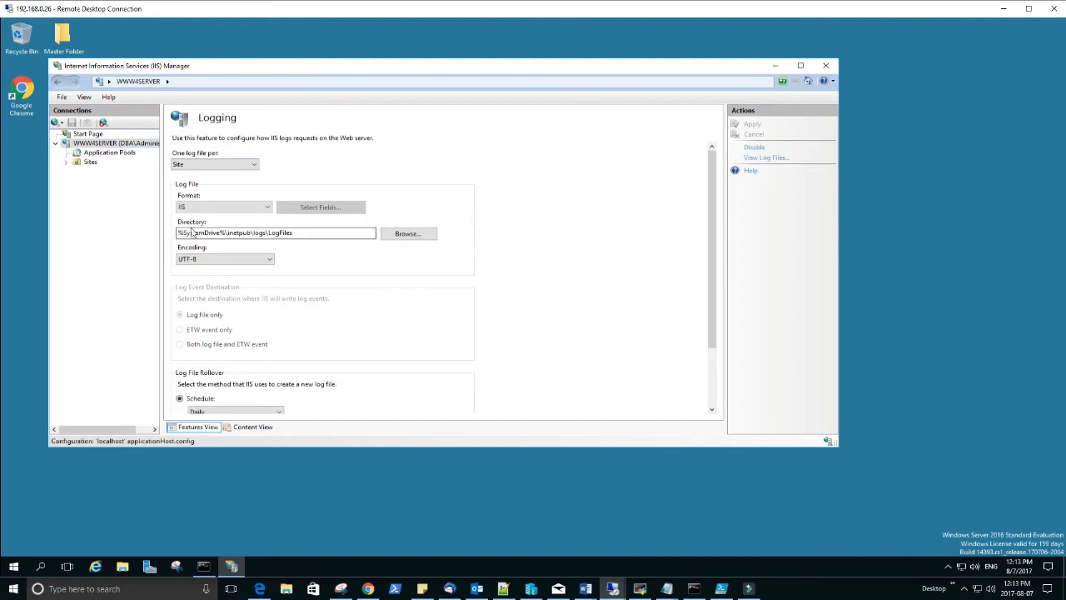
left_click(185, 233)
left_click_drag(298, 232, 179, 234)
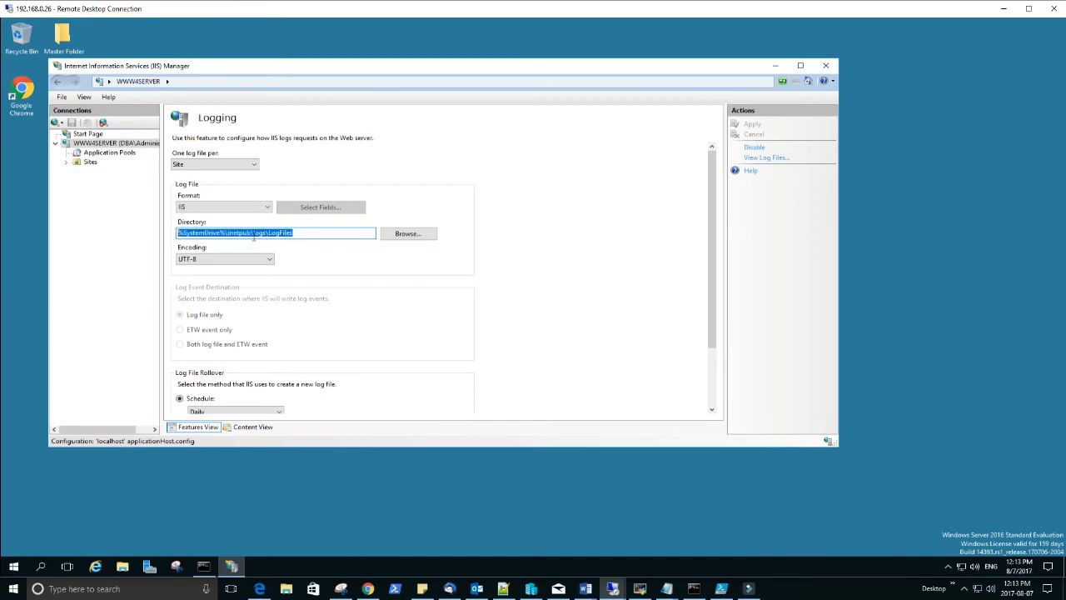
- Open %SystemDrive%\inetpub\logs\LogFiles from Run, enter W3SVC1 and select u_ex170423.log
right_click(12, 567)
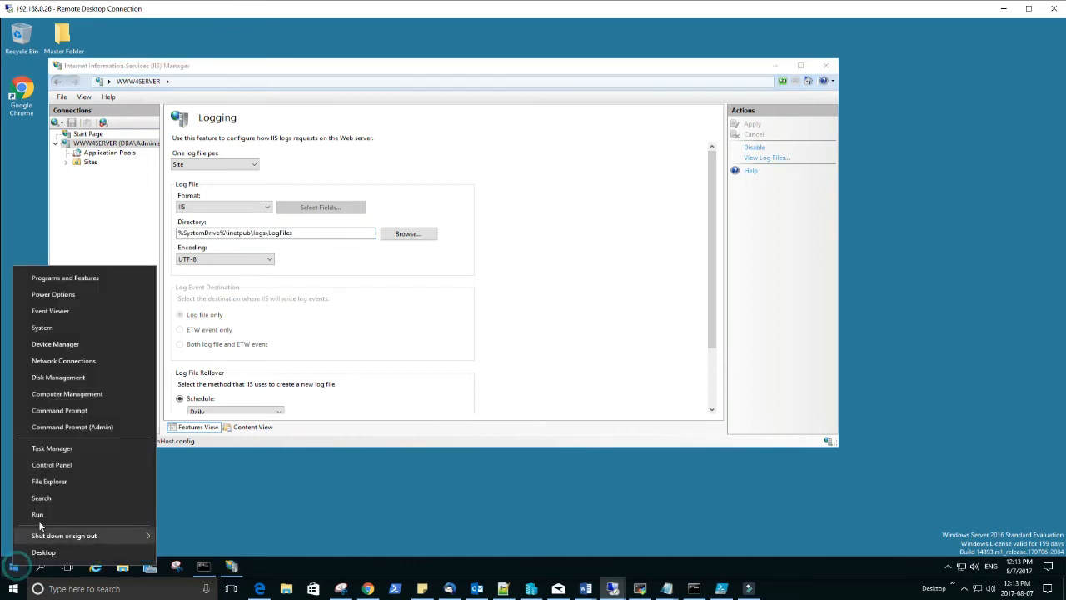
left_click(50, 533)
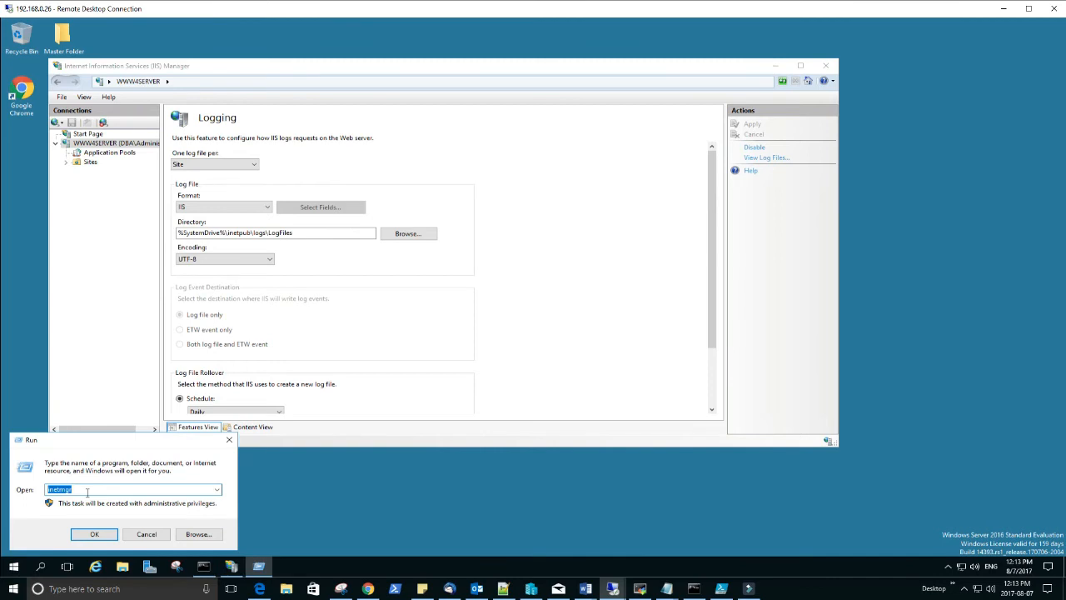
type("%SystemDrive%\\inetpub\\logs\\LogFiles")
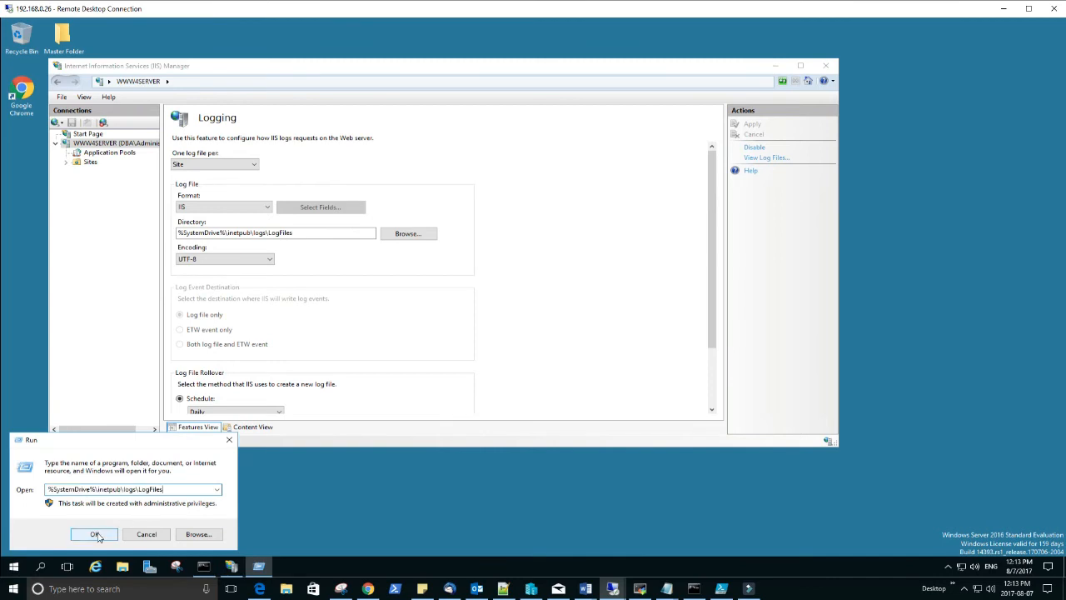
left_click(94, 534)
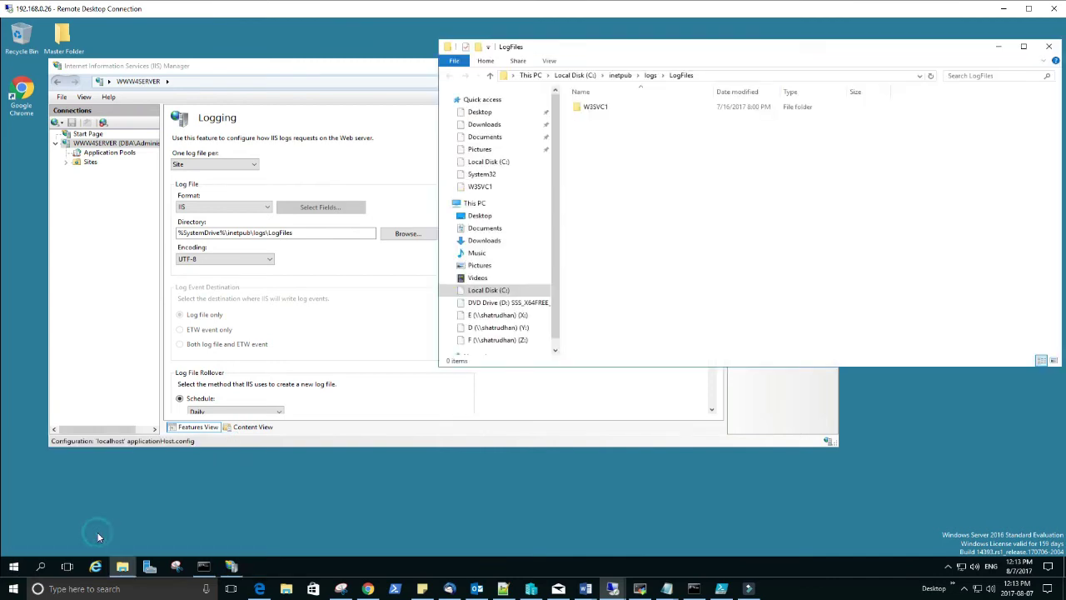
double_click(596, 106)
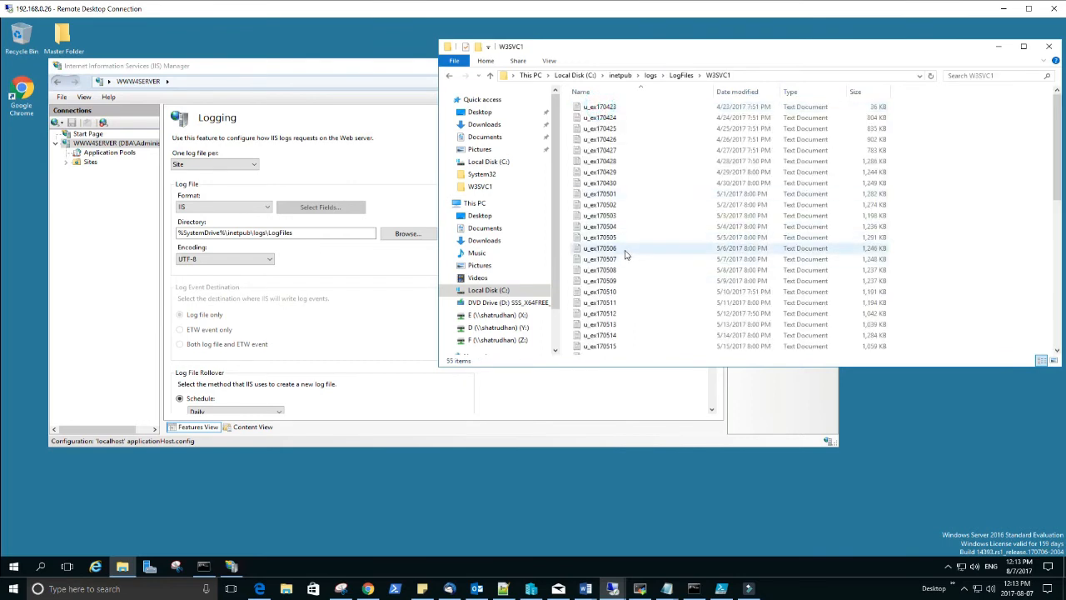
left_click(612, 109)
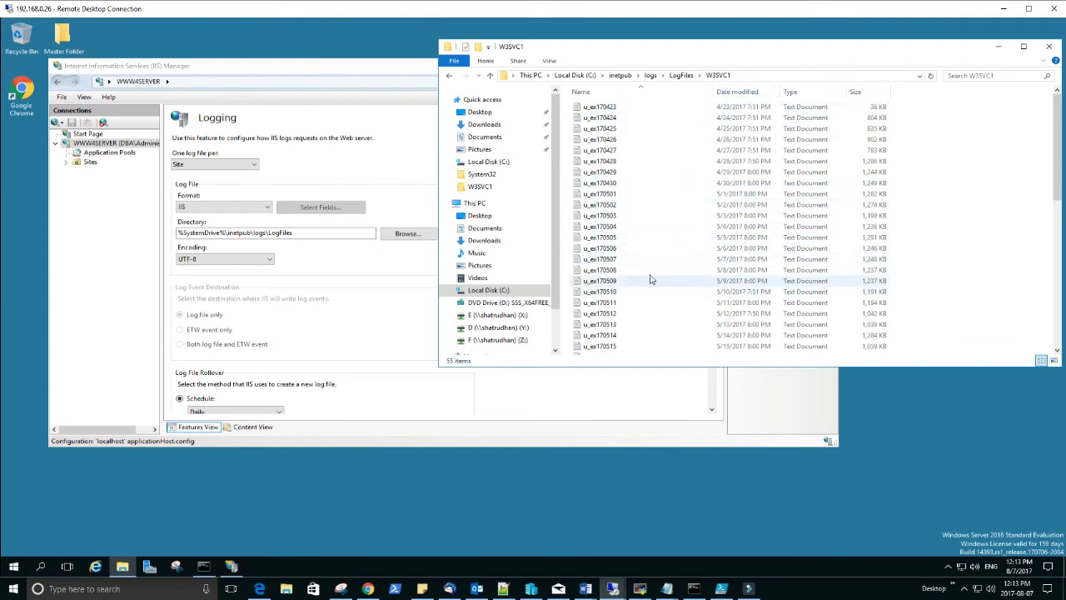
scroll(654, 275, "down", 1)
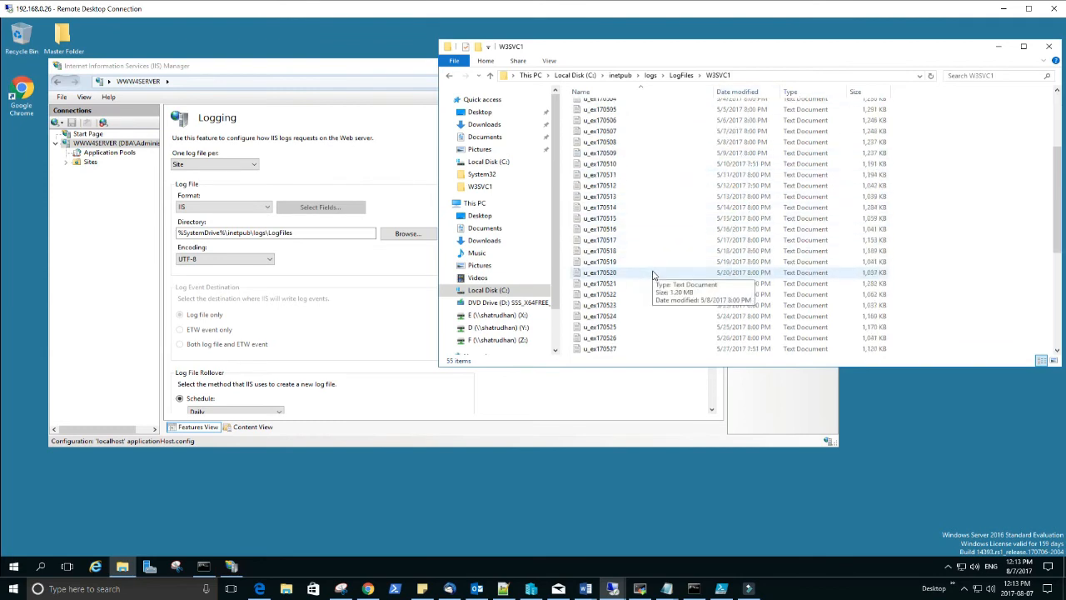
scroll(687, 152, "down", 1)
scroll(687, 151, "up", 2)
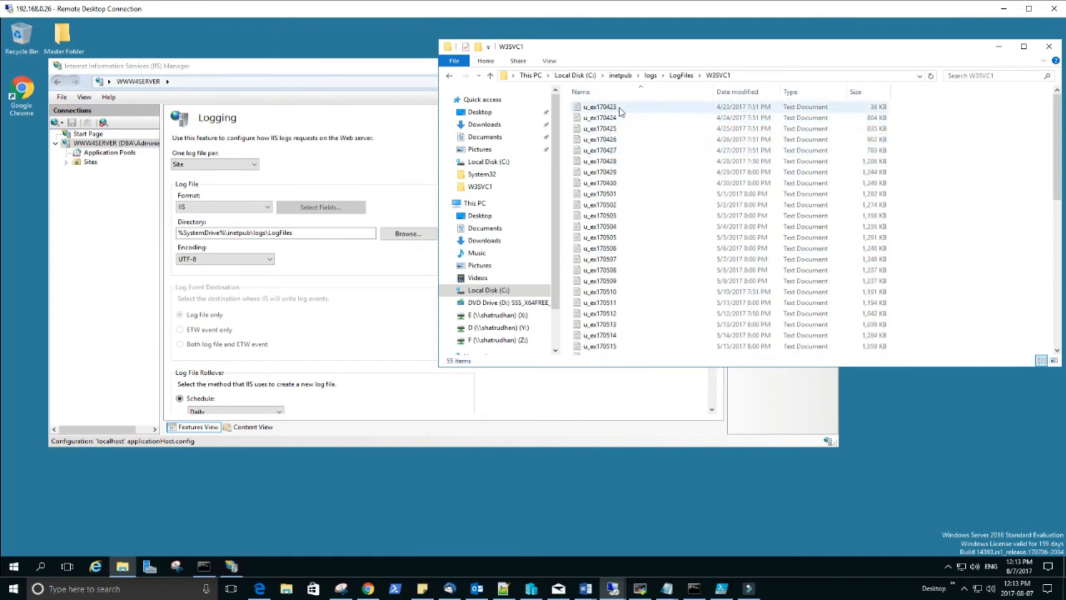
- Copy the full path of u_ex170423.log from the address bar and return to Command Prompt
left_click(733, 75)
type("C:\\inetpub\\logs\\LogFiles\\W3SVC1\\")
left_click(622, 76)
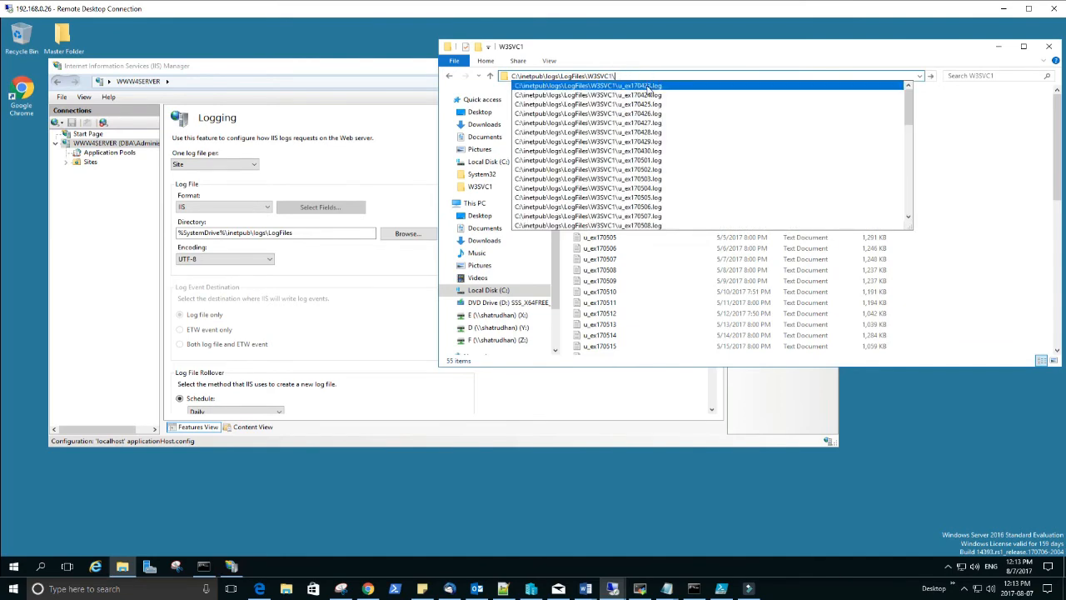
left_click(654, 86)
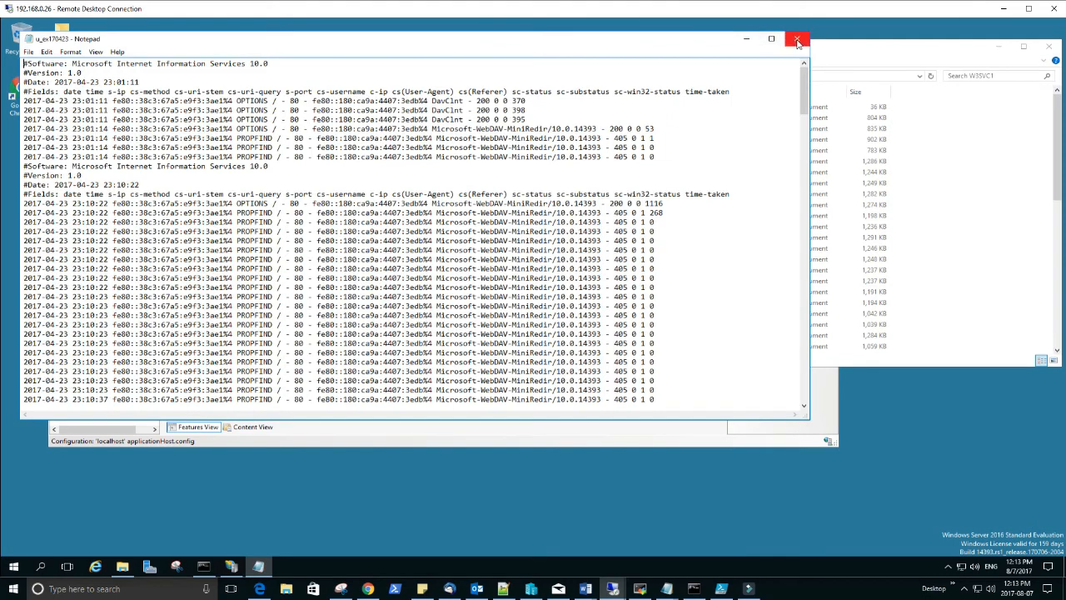
left_click(800, 40)
left_click(739, 75)
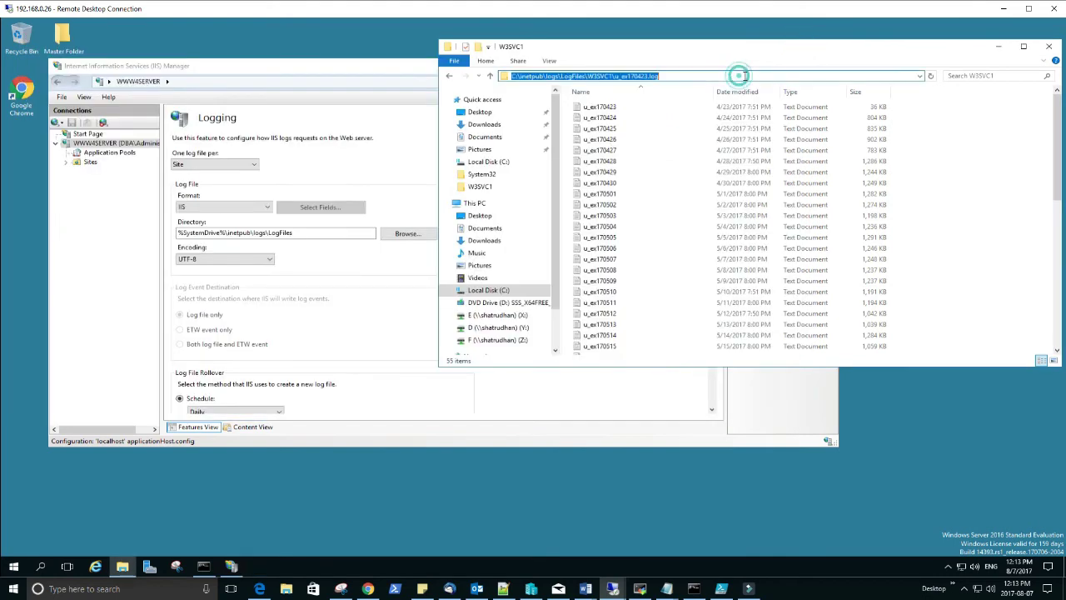
right_click(630, 76)
left_click(657, 110)
left_click(206, 566)
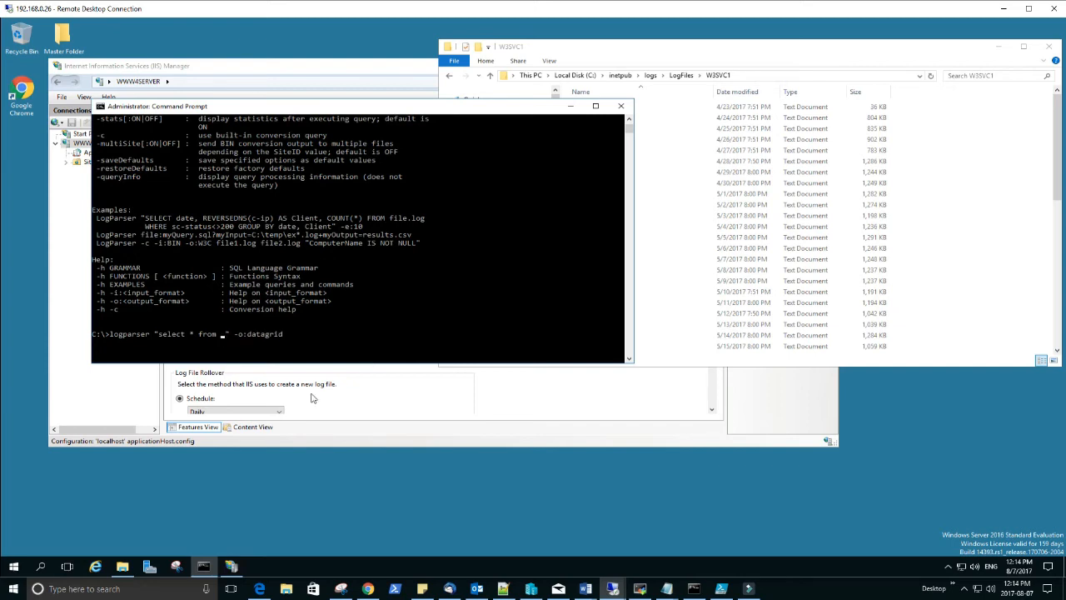
- Paste the u_ex170423.log path into the query, then close Explorer and IIS Manager
right_click(220, 339)
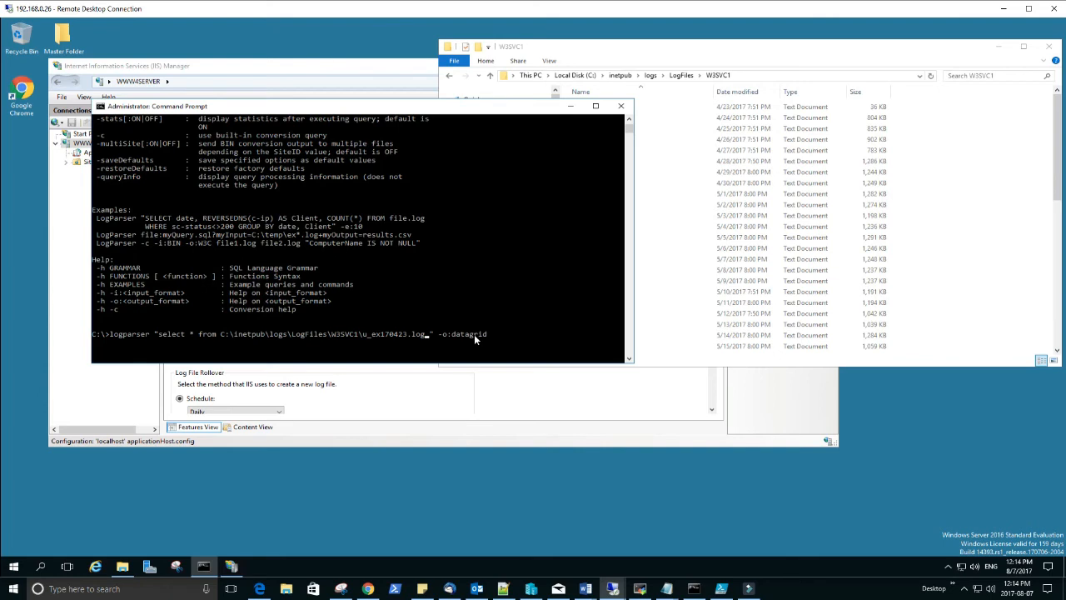
key("Right")
type("\"")
left_click(1048, 46)
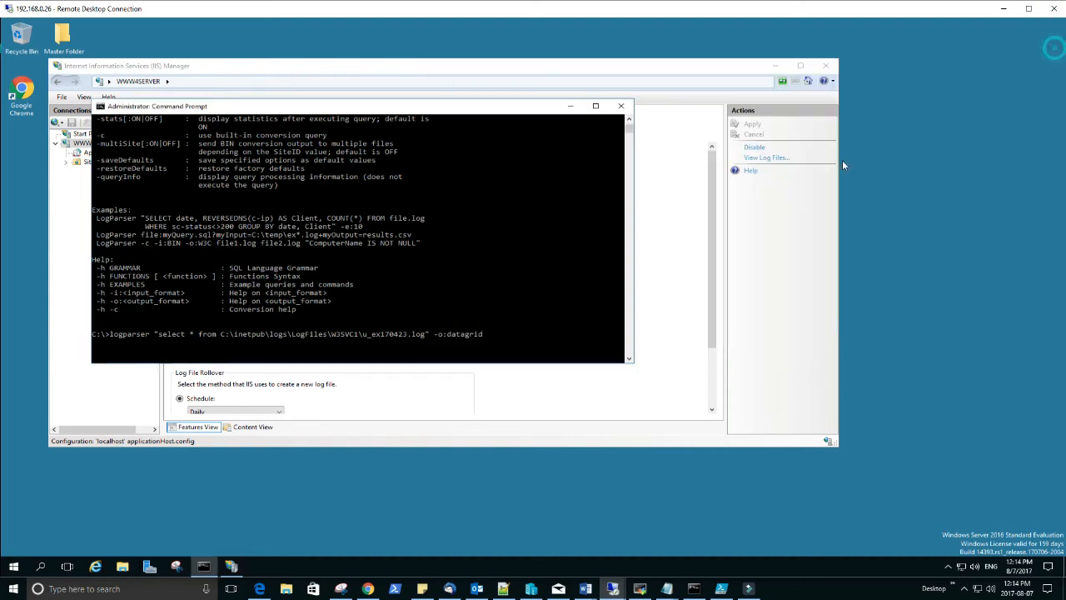
left_click(683, 246)
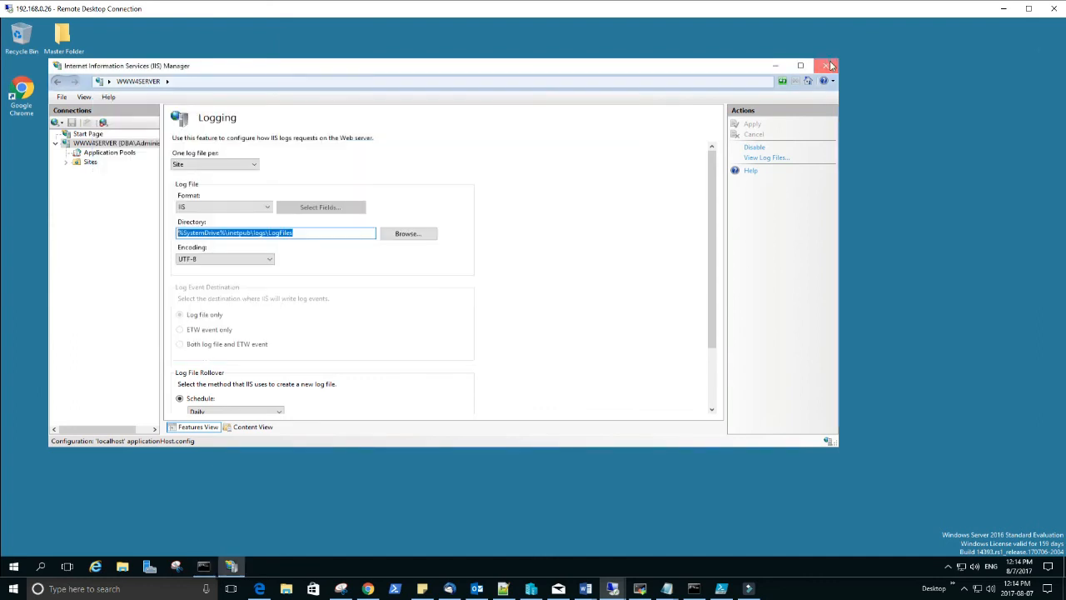
left_click(825, 65)
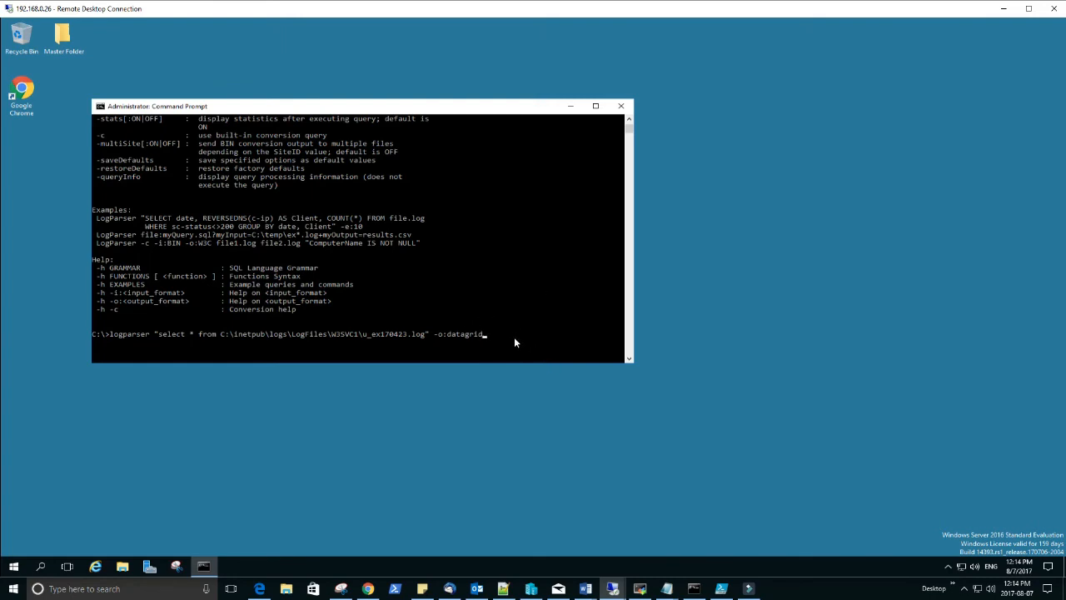
- Run the select-all datagrid query, listing u_ex170423.log's first 10 rows
left_click(514, 337)
key("BackSpace")
key("Return")
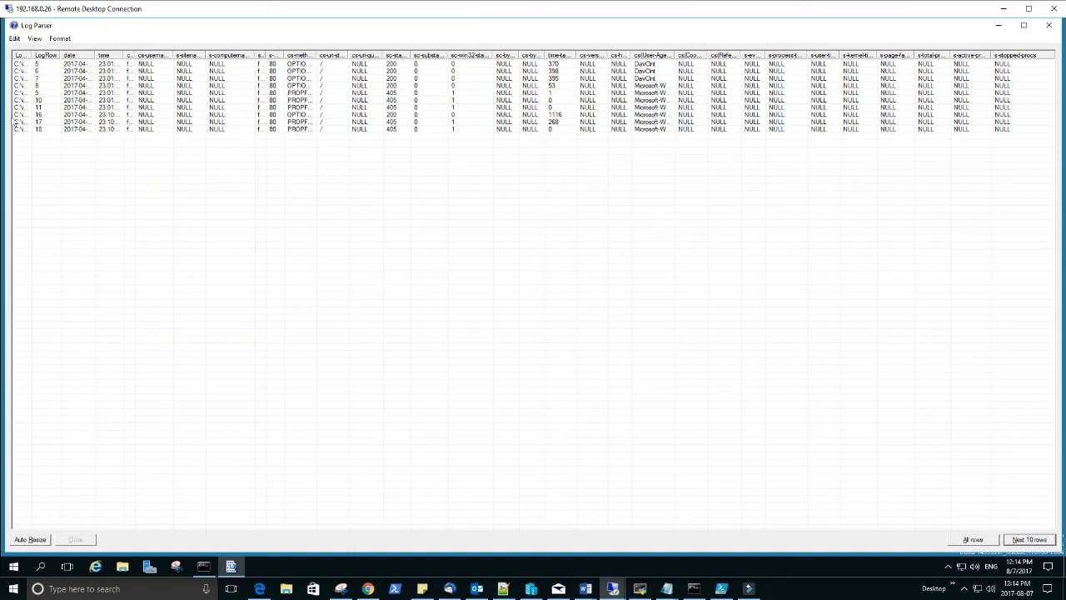
- Load all rows of u_ex170423.log into the datagrid, select every row and copy them
left_click(973, 539)
scroll(1047, 445, "down", 8)
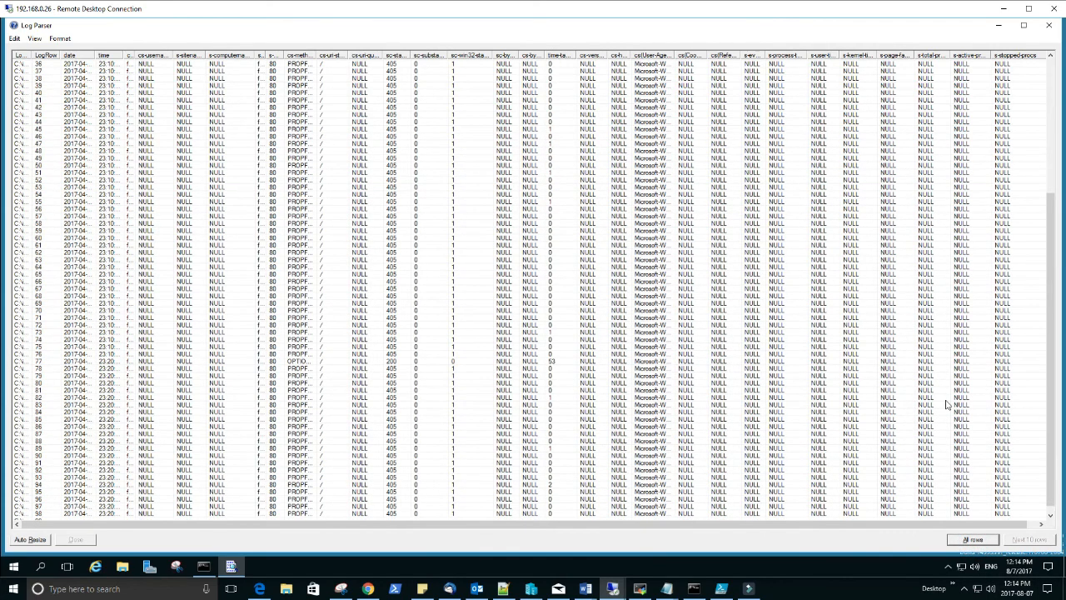
scroll(801, 356, "down", 10)
scroll(816, 333, "down", 10)
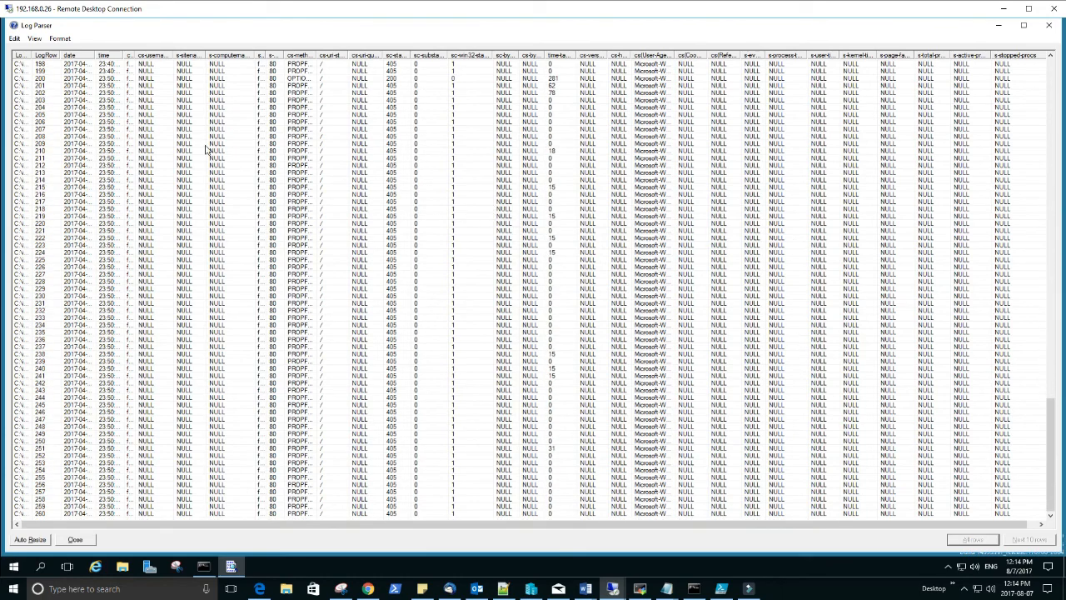
left_click(15, 38)
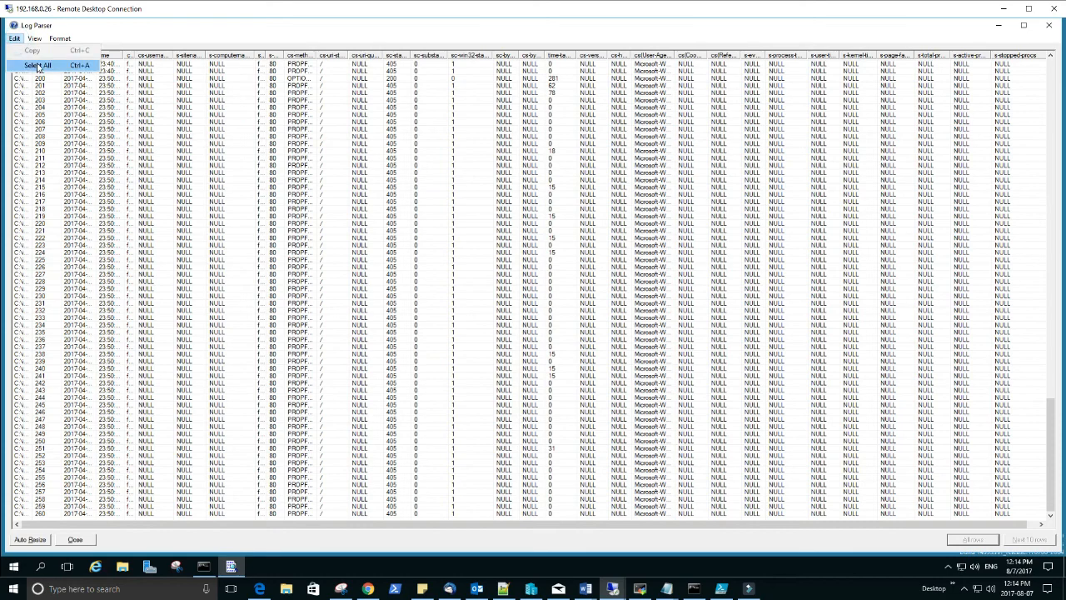
left_click(38, 66)
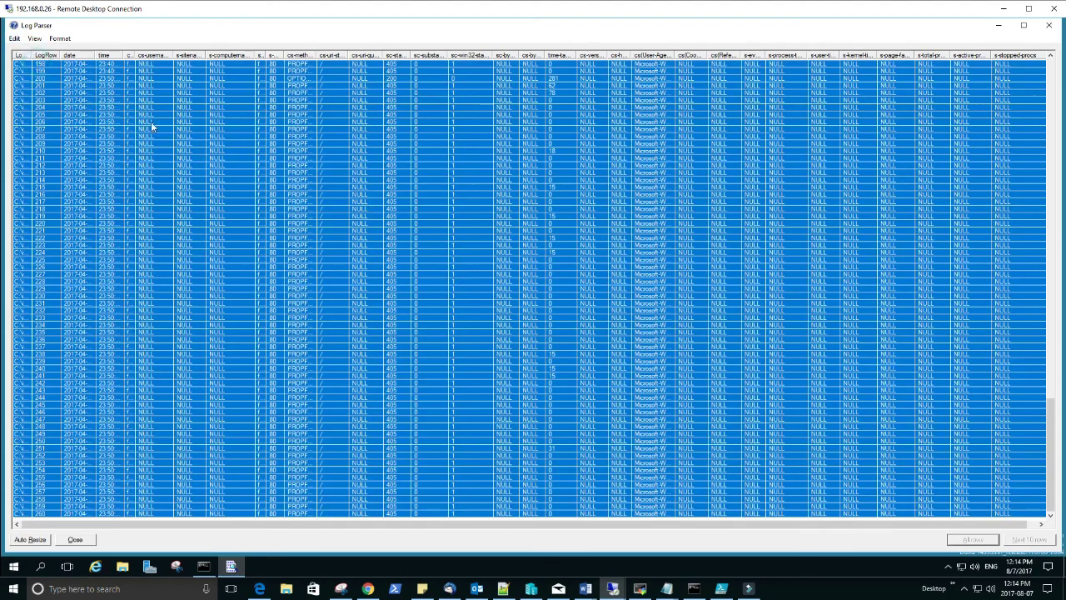
left_click(15, 38)
left_click(36, 55)
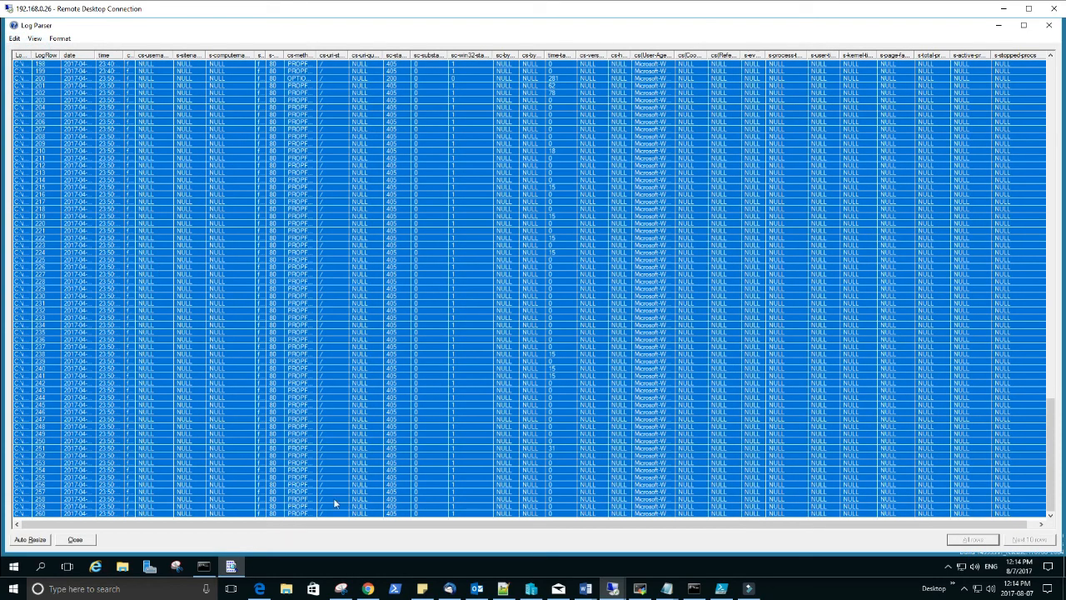